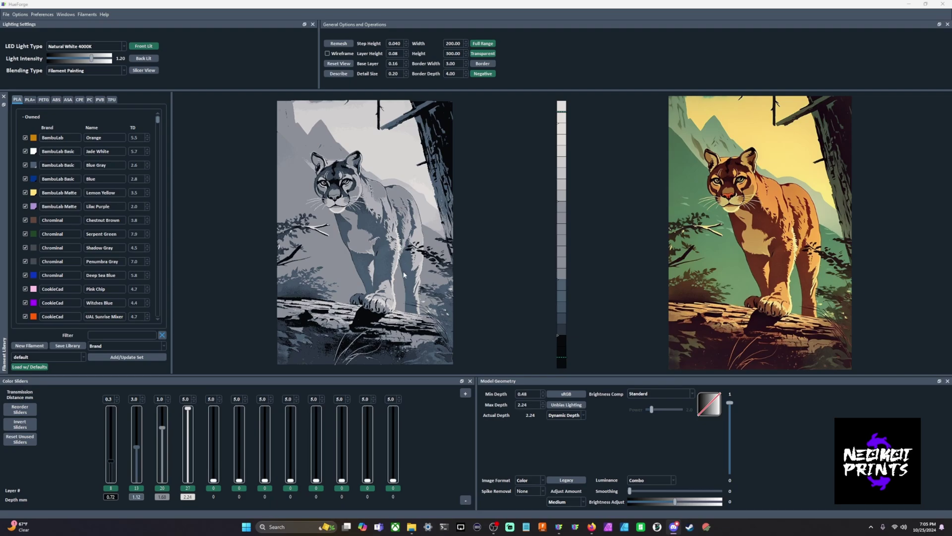
Turn on the wireframe option for the cougar model and set the luminance method to Standard.
{"action": "left_click_drag", "start_coordinate": [362, 308], "coordinate": [422, 257]}
{"action": "left_click", "coordinate": [328, 53]}
{"action": "left_click_drag", "start_coordinate": [426, 202], "coordinate": [452, 264]}
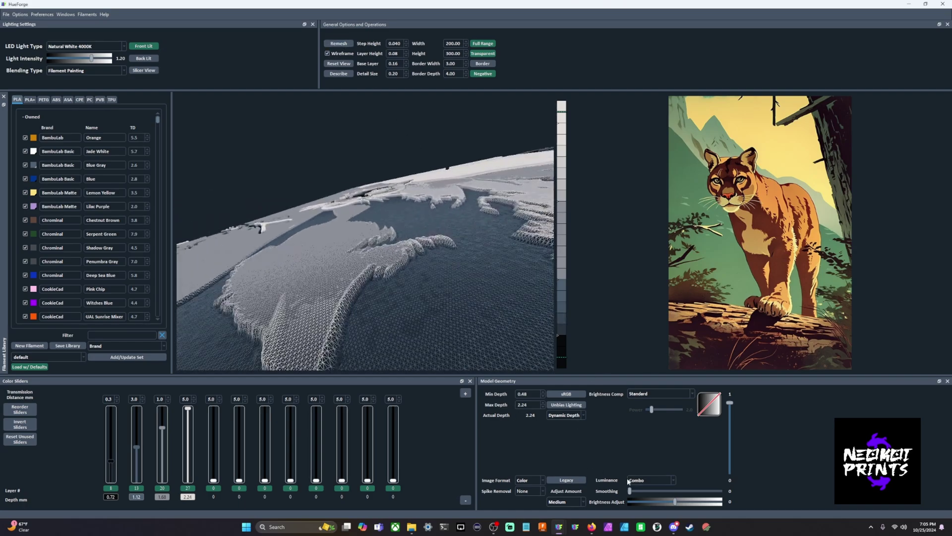
{"action": "left_click", "coordinate": [650, 480]}
{"action": "left_click", "coordinate": [641, 486]}
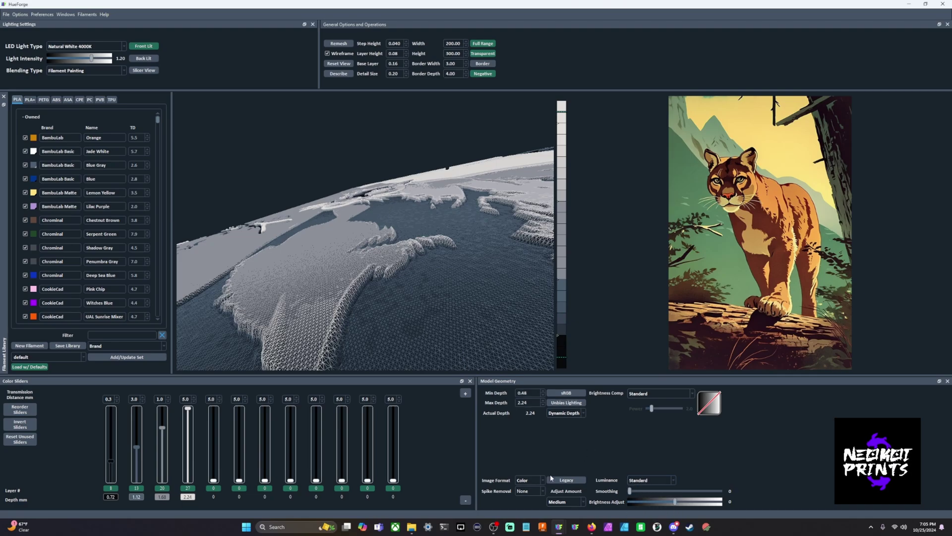
Compare the model preview with the source image in Luminance format, and return the image format to Color.
{"action": "left_click", "coordinate": [534, 481]}
{"action": "left_click", "coordinate": [528, 495]}
{"action": "scroll", "coordinate": [466, 315], "scroll_direction": "up", "scroll_amount": 5}
{"action": "scroll", "coordinate": [465, 315], "scroll_direction": "down", "scroll_amount": 5}
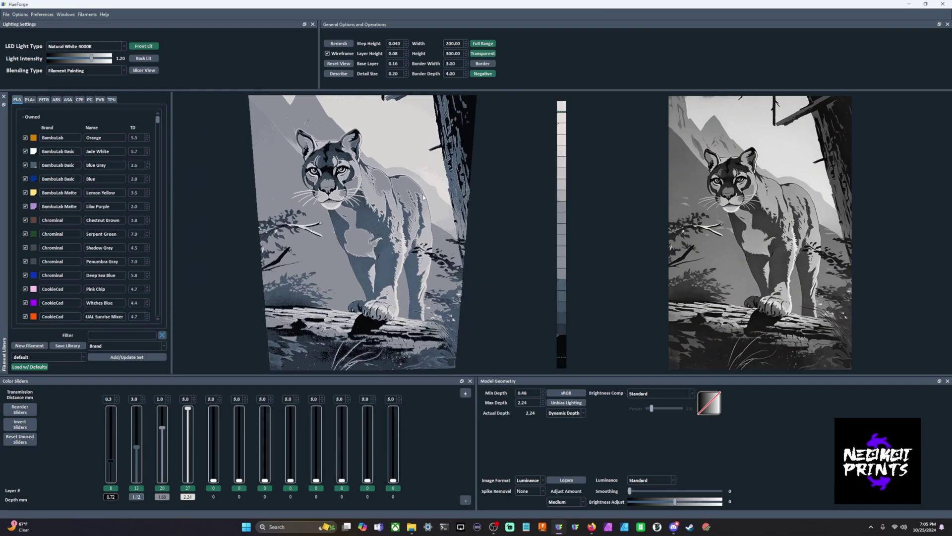
{"action": "left_click_drag", "start_coordinate": [403, 236], "coordinate": [422, 277]}
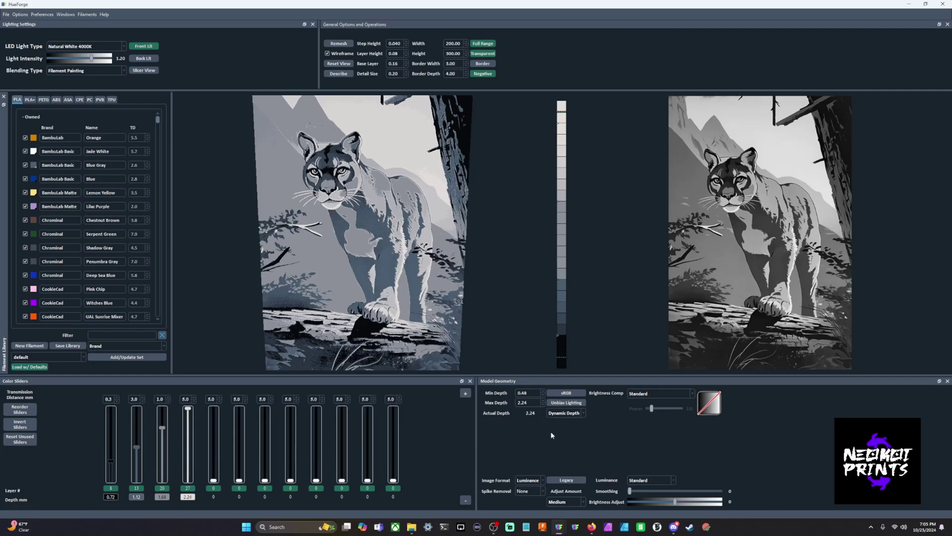
{"action": "left_click", "coordinate": [535, 478]}
{"action": "left_click", "coordinate": [526, 489]}
{"action": "left_click_drag", "start_coordinate": [462, 323], "coordinate": [455, 311]}
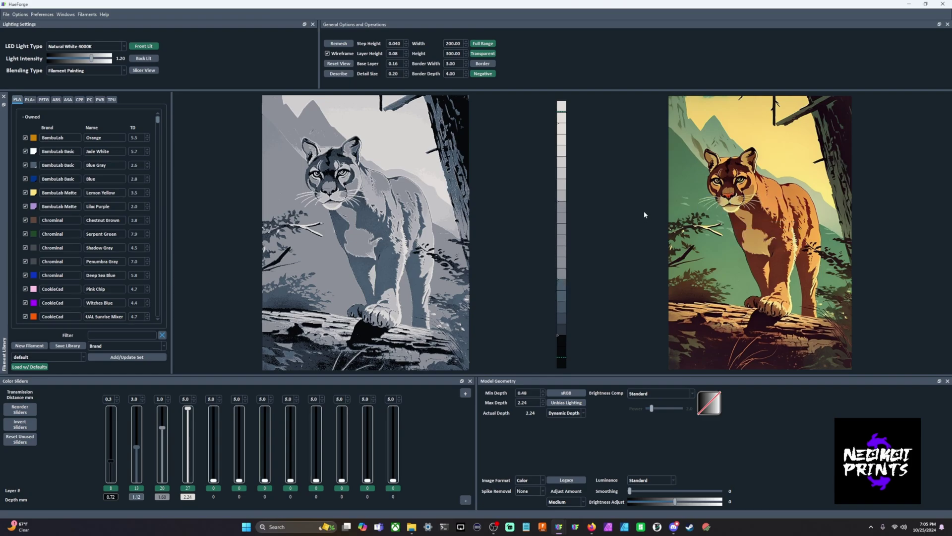
Assign BambuLab Orange to the second color slider and BambuLab Matte Lemon Yellow to the third.
{"action": "left_click_drag", "start_coordinate": [34, 138], "coordinate": [142, 433]}
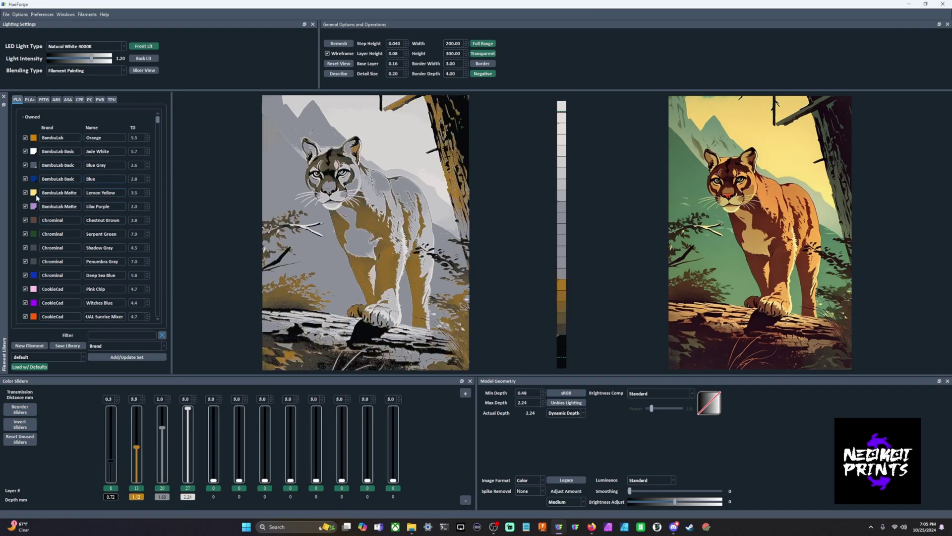
{"action": "left_click_drag", "start_coordinate": [36, 196], "coordinate": [162, 421]}
Assign the PLA+ filaments Esun Brown and Esun Skin to the fifth and sixth color sliders.
{"action": "scroll", "coordinate": [88, 231], "scroll_direction": "down", "scroll_amount": 1}
{"action": "scroll", "coordinate": [88, 231], "scroll_direction": "down", "scroll_amount": 1}
{"action": "scroll", "coordinate": [50, 151], "scroll_direction": "down", "scroll_amount": 5}
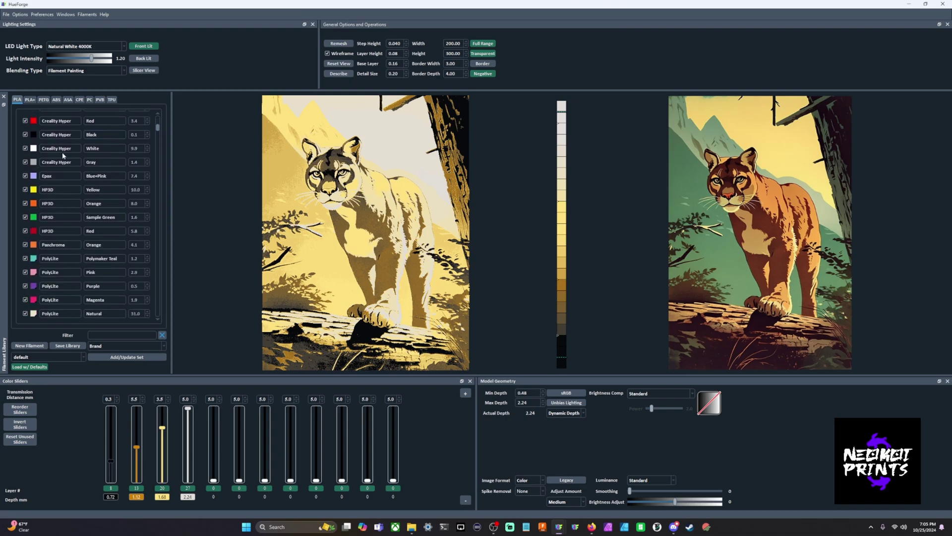
{"action": "left_click", "coordinate": [30, 101]}
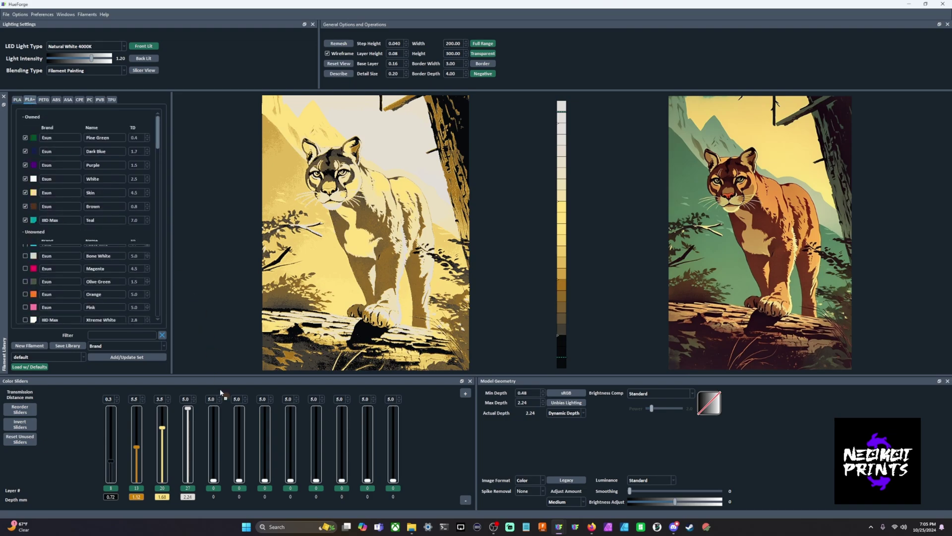
{"action": "left_click", "coordinate": [209, 428]}
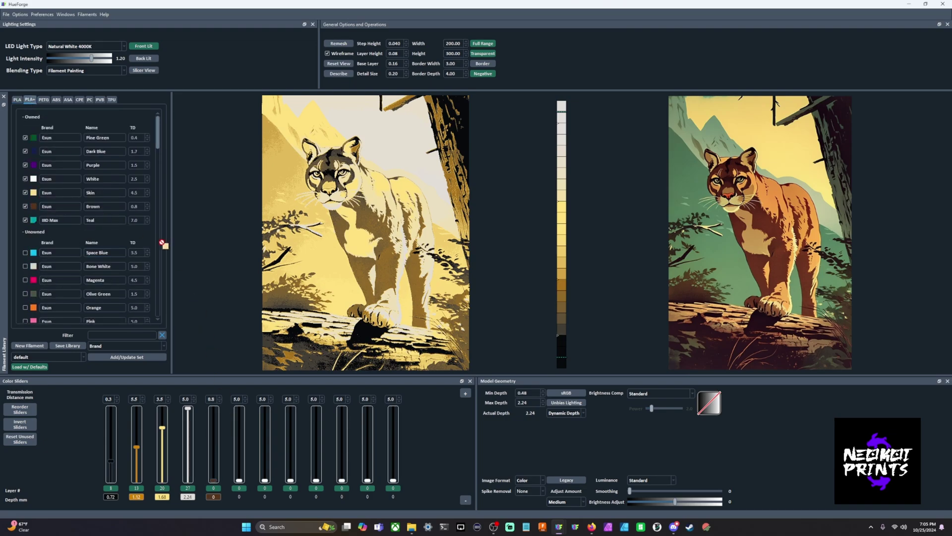
{"action": "left_click", "coordinate": [241, 441]}
Assign the PLA filaments PolyLite Pro Blue-Green and Chrominal Serpent Green to the seventh and eighth color sliders.
{"action": "left_click", "coordinate": [17, 99]}
{"action": "scroll", "coordinate": [76, 225], "scroll_direction": "down", "scroll_amount": 1}
{"action": "scroll", "coordinate": [73, 189], "scroll_direction": "down", "scroll_amount": 3}
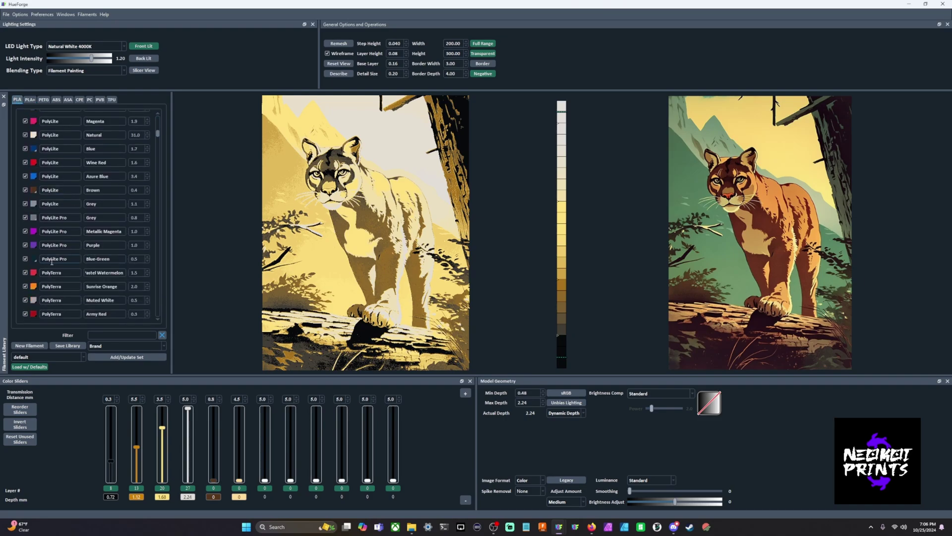
{"action": "left_click_drag", "start_coordinate": [34, 263], "coordinate": [265, 454]}
{"action": "scroll", "coordinate": [66, 202], "scroll_direction": "up", "scroll_amount": 2}
{"action": "scroll", "coordinate": [66, 203], "scroll_direction": "up", "scroll_amount": 2}
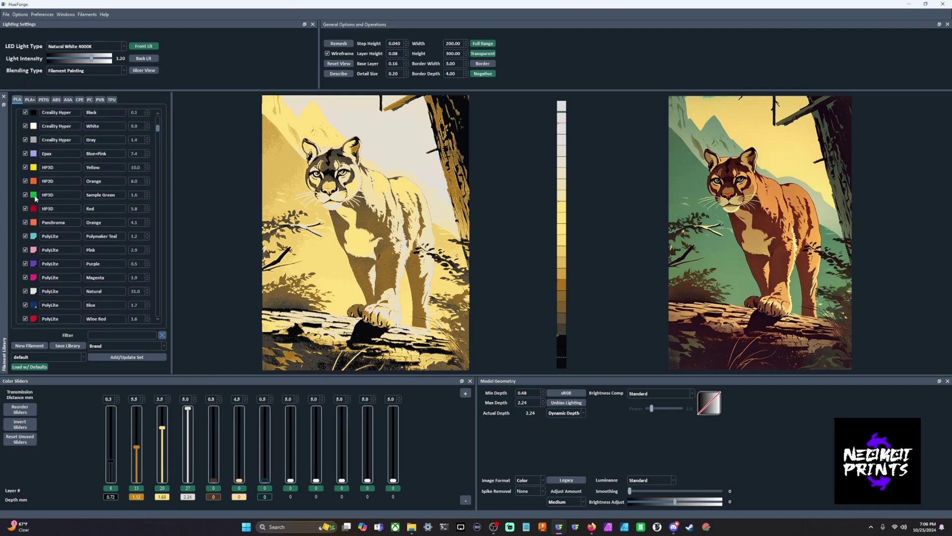
{"action": "scroll", "coordinate": [49, 201], "scroll_direction": "up", "scroll_amount": 5}
{"action": "left_click_drag", "start_coordinate": [33, 189], "coordinate": [291, 447]}
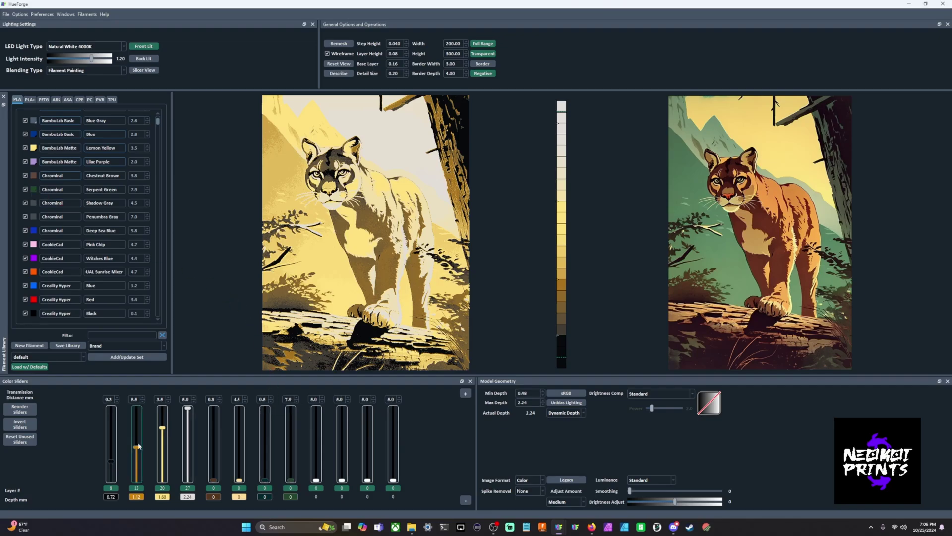
Raise the Brown slider to layer 11, the Orange slider to layer 14 and the Skin slider to layer 12.
{"action": "left_click", "coordinate": [214, 454]}
{"action": "scroll", "coordinate": [150, 442], "scroll_direction": "up", "scroll_amount": 1}
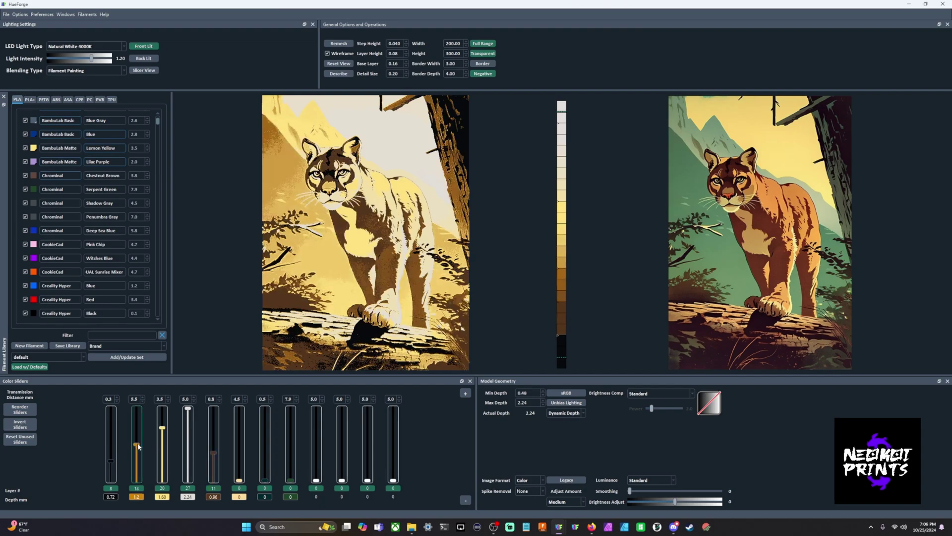
{"action": "scroll", "coordinate": [240, 451], "scroll_direction": "up", "scroll_amount": 4}
{"action": "left_click", "coordinate": [240, 452]}
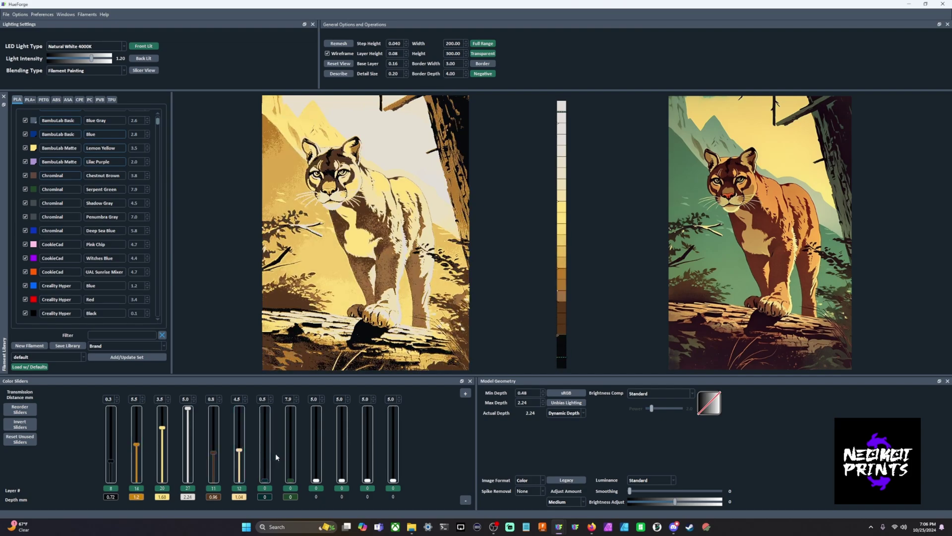
Raise the Blue-Green slider to layer 16 and the Serpent Green slider to layer 17.
{"action": "left_click", "coordinate": [265, 447]}
{"action": "scroll", "coordinate": [266, 448], "scroll_direction": "up", "scroll_amount": 1}
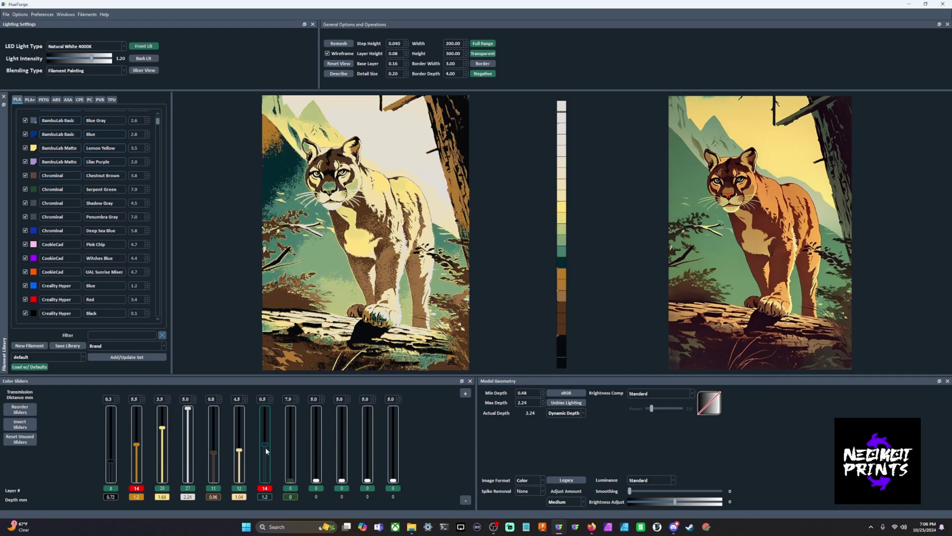
{"action": "scroll", "coordinate": [265, 450], "scroll_direction": "up", "scroll_amount": 1}
{"action": "left_click", "coordinate": [287, 447]}
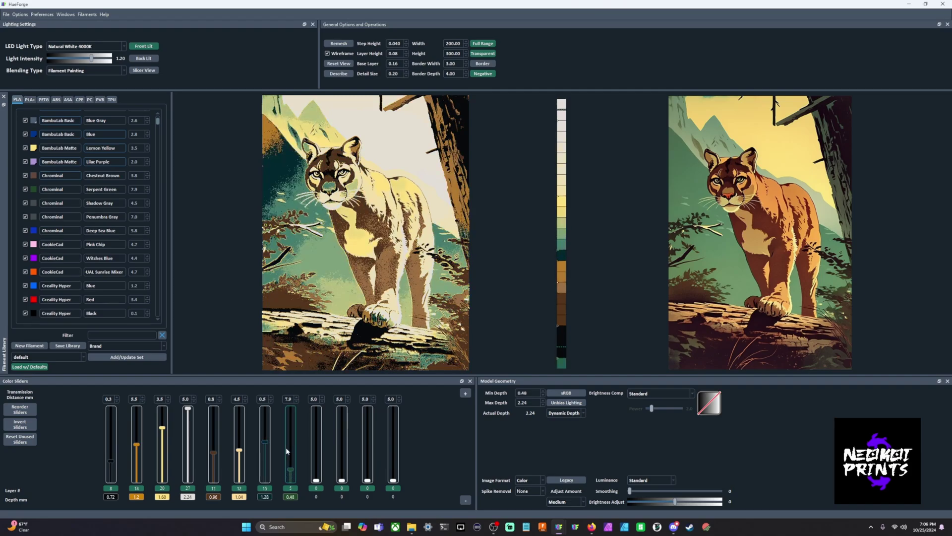
{"action": "scroll", "coordinate": [287, 450], "scroll_direction": "up", "scroll_amount": 3}
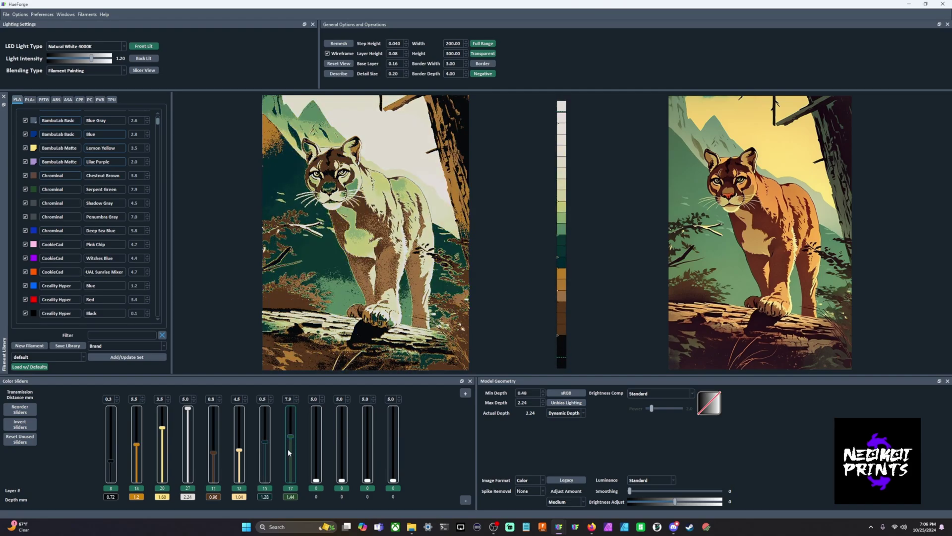
{"action": "scroll", "coordinate": [267, 450], "scroll_direction": "down", "scroll_amount": 1}
{"action": "scroll", "coordinate": [267, 450], "scroll_direction": "up", "scroll_amount": 1}
{"action": "scroll", "coordinate": [267, 448], "scroll_direction": "up", "scroll_amount": 1}
{"action": "scroll", "coordinate": [285, 448], "scroll_direction": "up", "scroll_amount": 2}
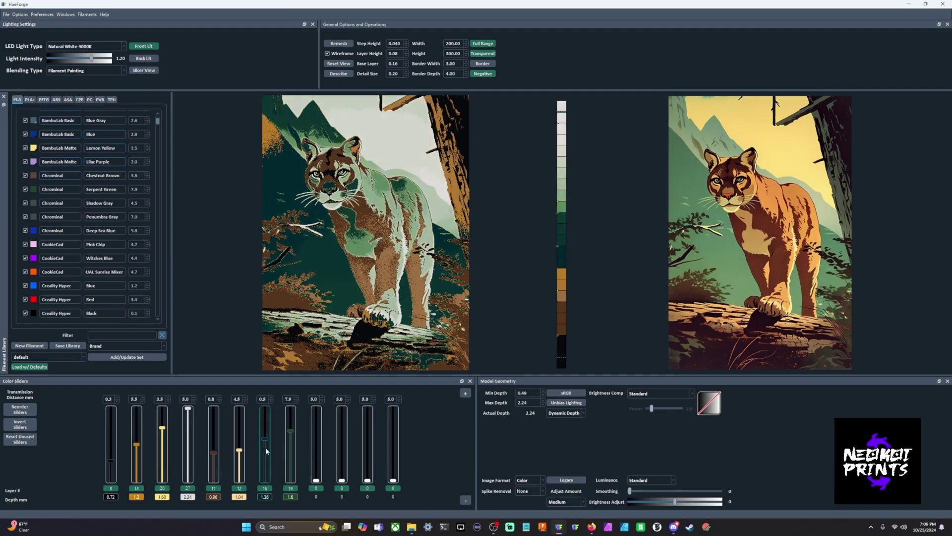
{"action": "scroll", "coordinate": [291, 442], "scroll_direction": "down", "scroll_amount": 2}
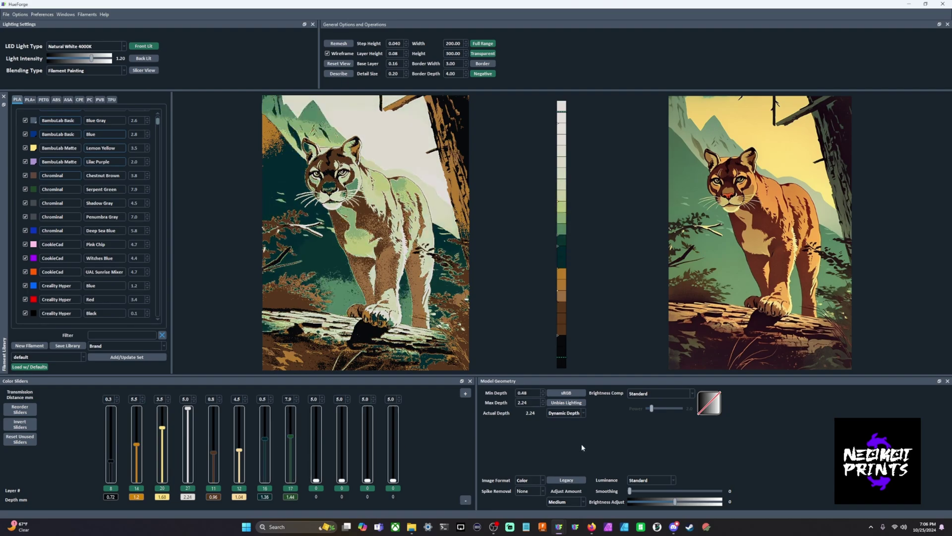
Set the image format to Luminance and reorder the color sliders by layer.
{"action": "left_click", "coordinate": [531, 479]}
{"action": "left_click", "coordinate": [530, 494]}
{"action": "left_click", "coordinate": [13, 409]}
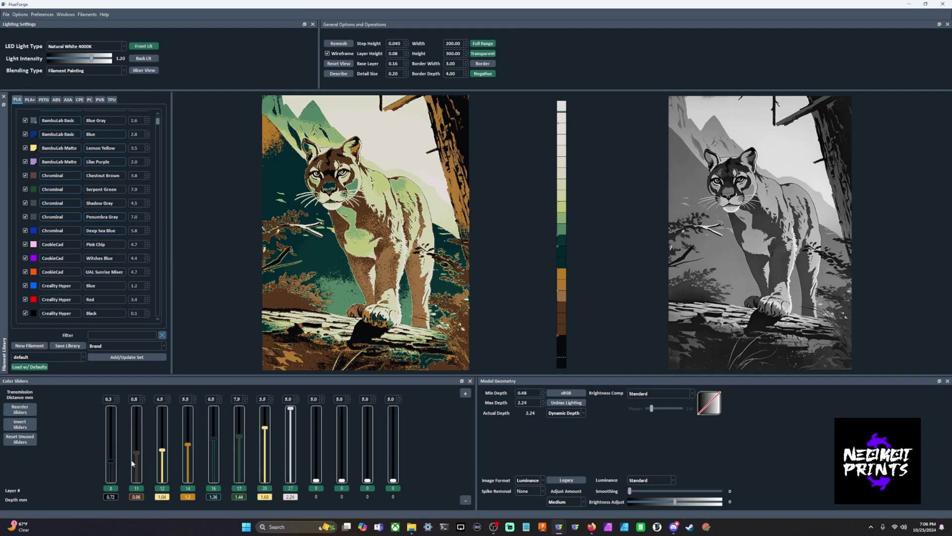
Lower the black slider to layer 7 and raise Skin to layer 13, with the image format set back to Color.
{"action": "scroll", "coordinate": [114, 459], "scroll_direction": "down", "scroll_amount": 1}
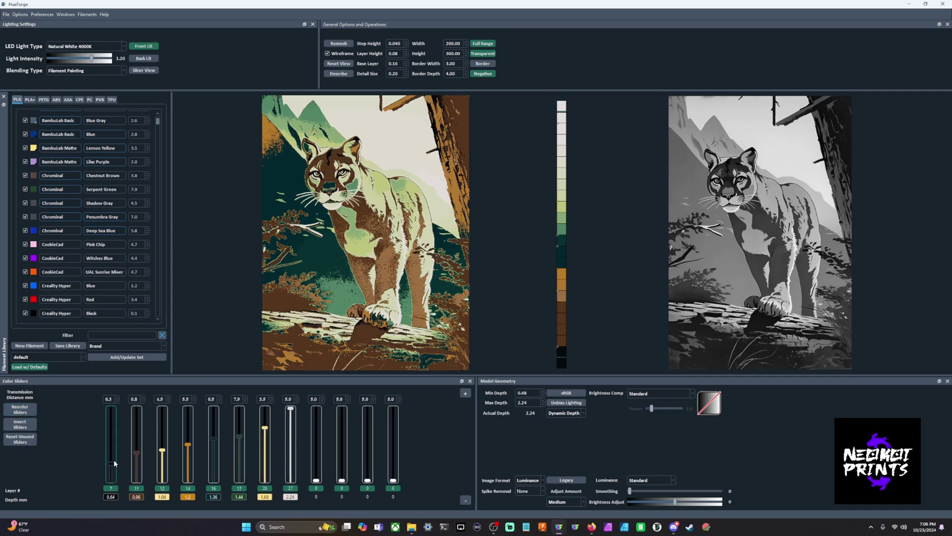
{"action": "left_click", "coordinate": [528, 480]}
{"action": "left_click", "coordinate": [526, 493]}
{"action": "left_click_drag", "start_coordinate": [162, 450], "coordinate": [163, 451]}
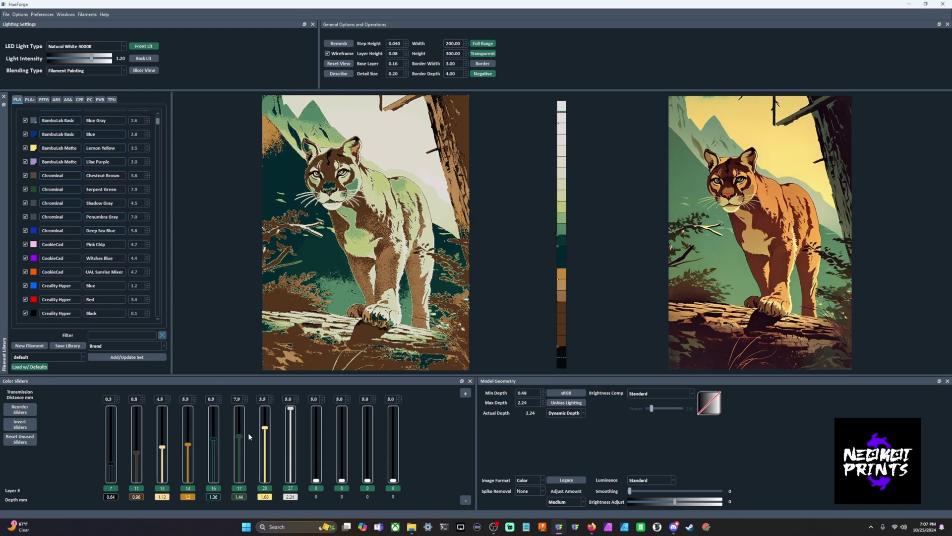
Shift the sliders so Blue-Green is at layer 9, Serpent Green at 12, Brown at 14, Skin at 15 and Orange at 17.
{"action": "scroll", "coordinate": [214, 449], "scroll_direction": "down", "scroll_amount": 2}
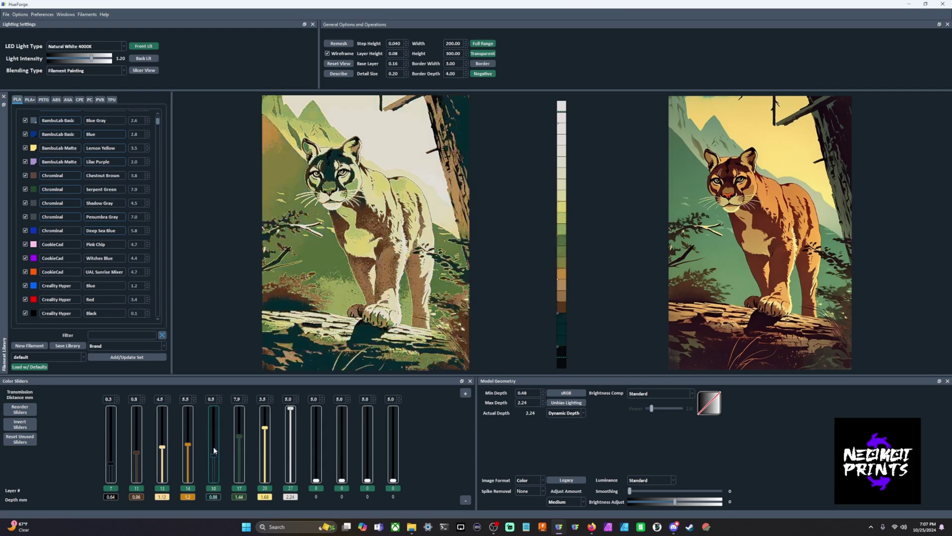
{"action": "scroll", "coordinate": [234, 438], "scroll_direction": "down", "scroll_amount": 5}
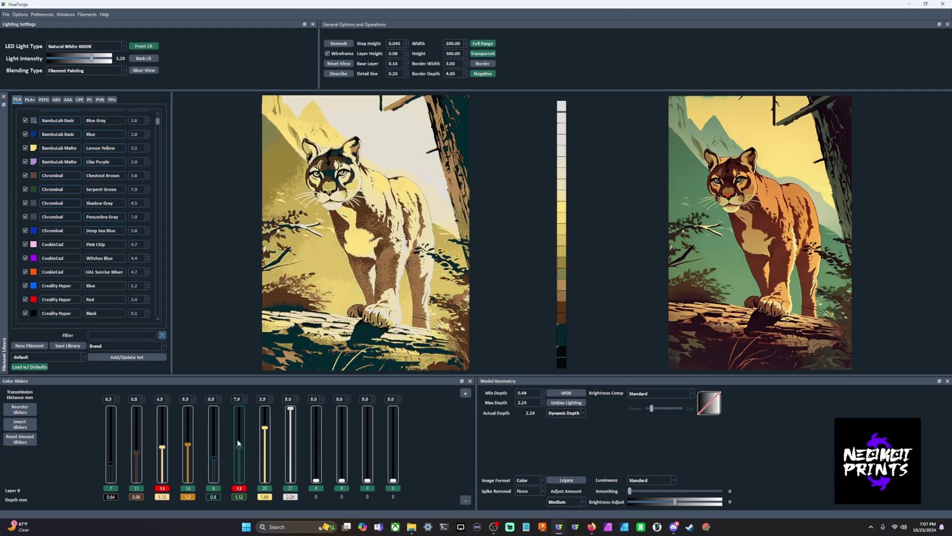
{"action": "scroll", "coordinate": [188, 444], "scroll_direction": "up", "scroll_amount": 3}
{"action": "scroll", "coordinate": [165, 446], "scroll_direction": "up", "scroll_amount": 2}
{"action": "scroll", "coordinate": [135, 439], "scroll_direction": "up", "scroll_amount": 4}
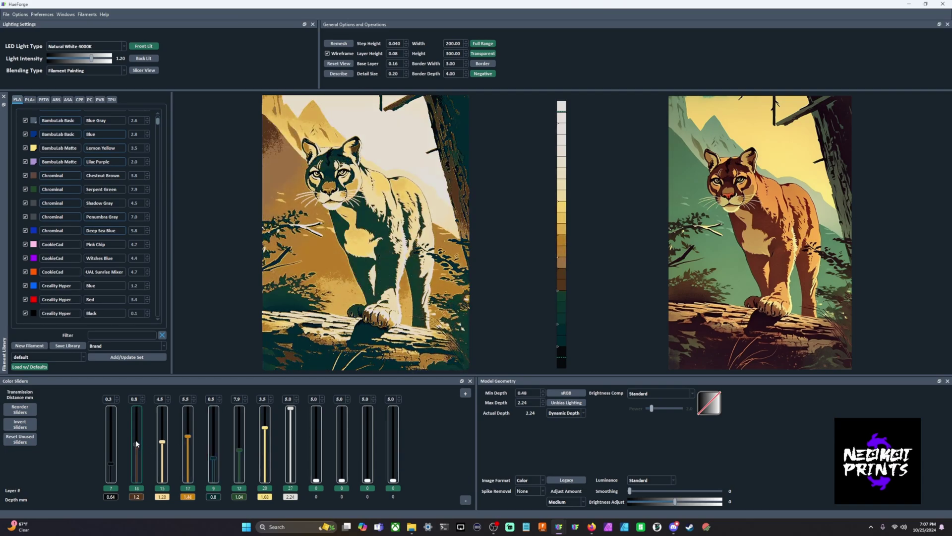
Raise Brown to layer 15, Skin to 17, Orange to 18 and Blue-Green to 11, and reorder the sliders.
{"action": "scroll", "coordinate": [163, 443], "scroll_direction": "up", "scroll_amount": 2}
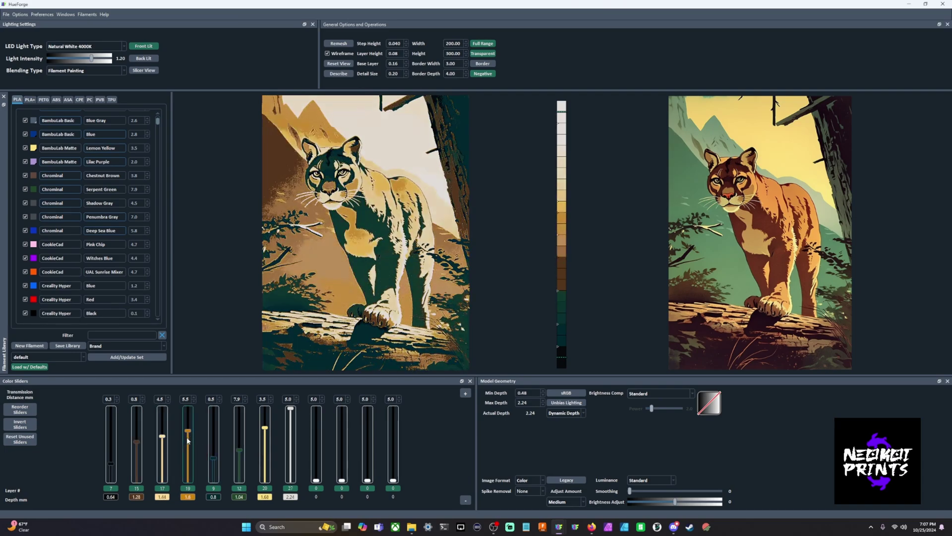
{"action": "scroll", "coordinate": [189, 446], "scroll_direction": "up", "scroll_amount": 1}
{"action": "scroll", "coordinate": [211, 449], "scroll_direction": "up", "scroll_amount": 2}
{"action": "scroll", "coordinate": [239, 445], "scroll_direction": "up", "scroll_amount": 1}
{"action": "scroll", "coordinate": [239, 445], "scroll_direction": "down", "scroll_amount": 1}
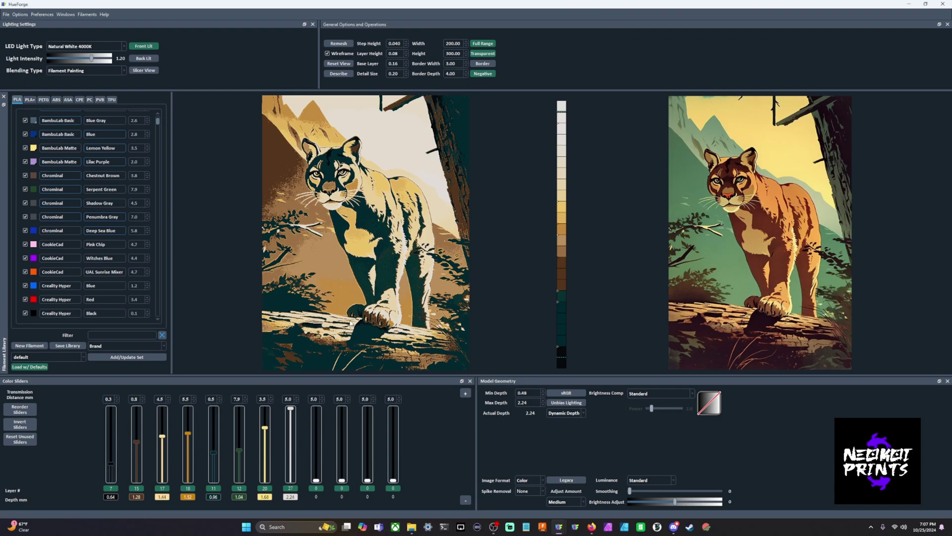
{"action": "left_click", "coordinate": [20, 409]}
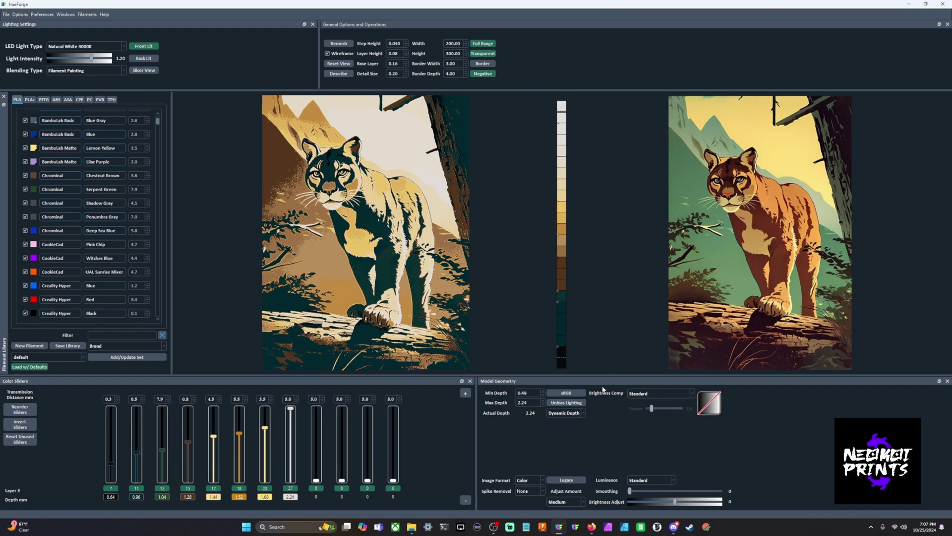
Change the luminance method to Color Aware.
{"action": "left_click", "coordinate": [646, 480]}
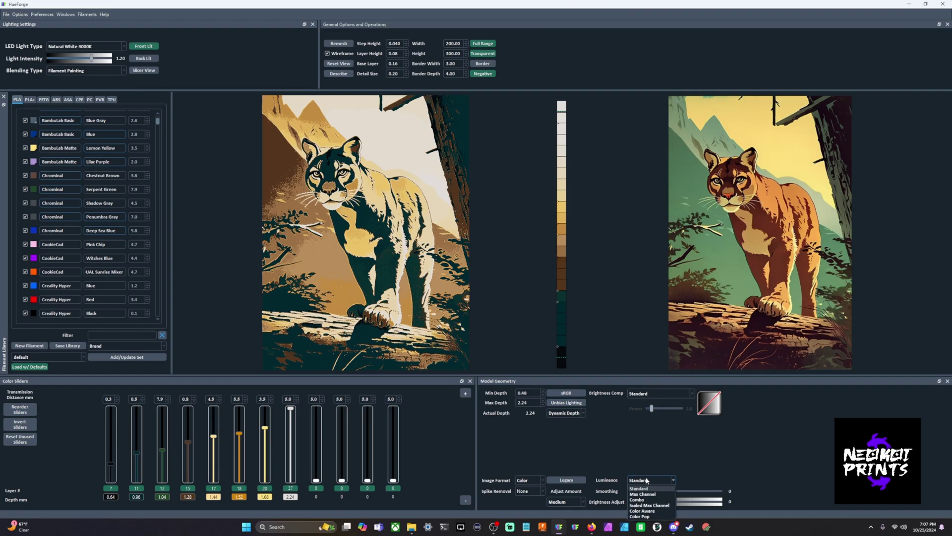
{"action": "left_click", "coordinate": [643, 511]}
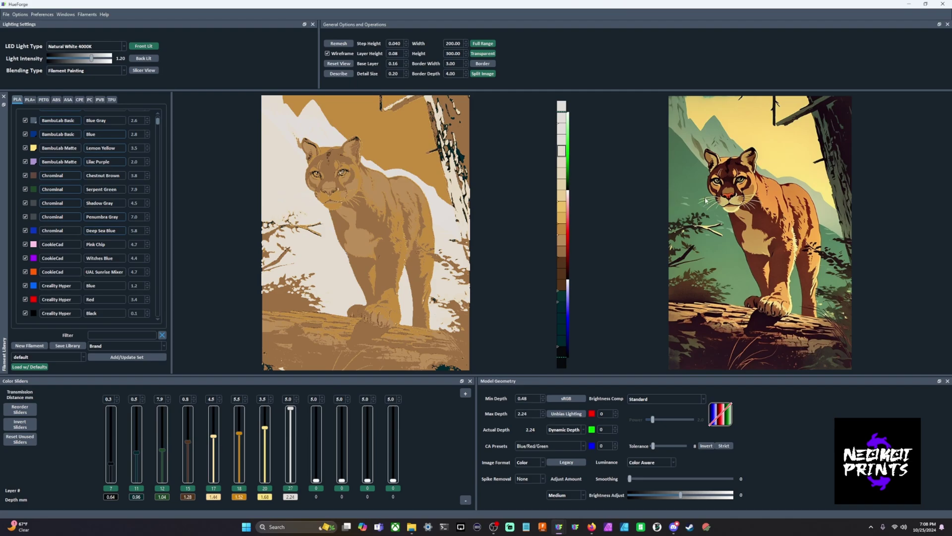
{"action": "mouse_move", "coordinate": [709, 204]}
{"action": "key", "text": "Up"}
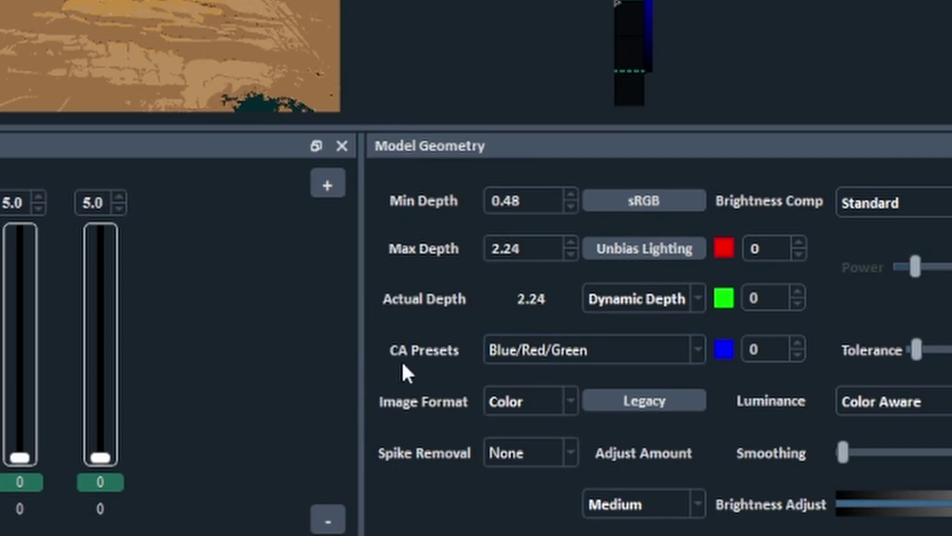
Choose the Red/Green Color Aware preset and lower the tolerance to 0.
{"action": "left_click", "coordinate": [523, 354]}
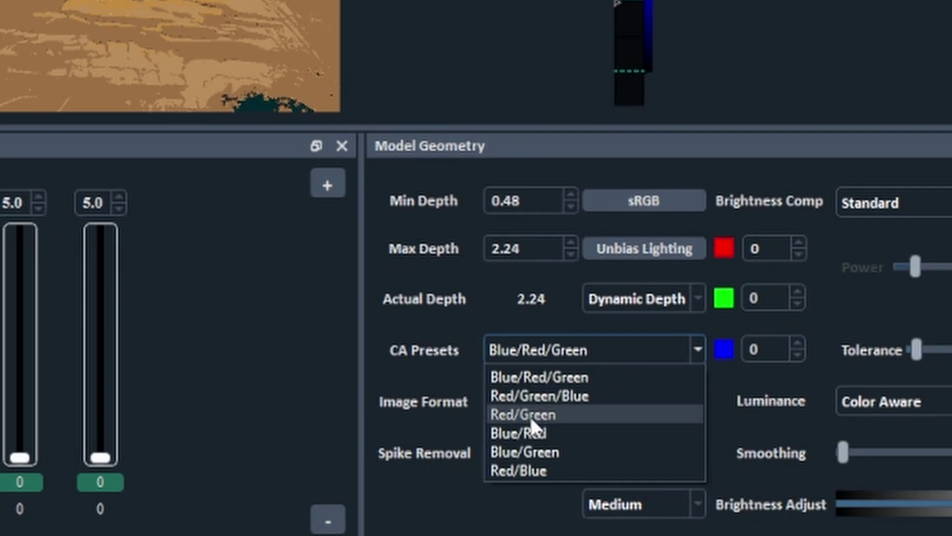
{"action": "left_click", "coordinate": [530, 416]}
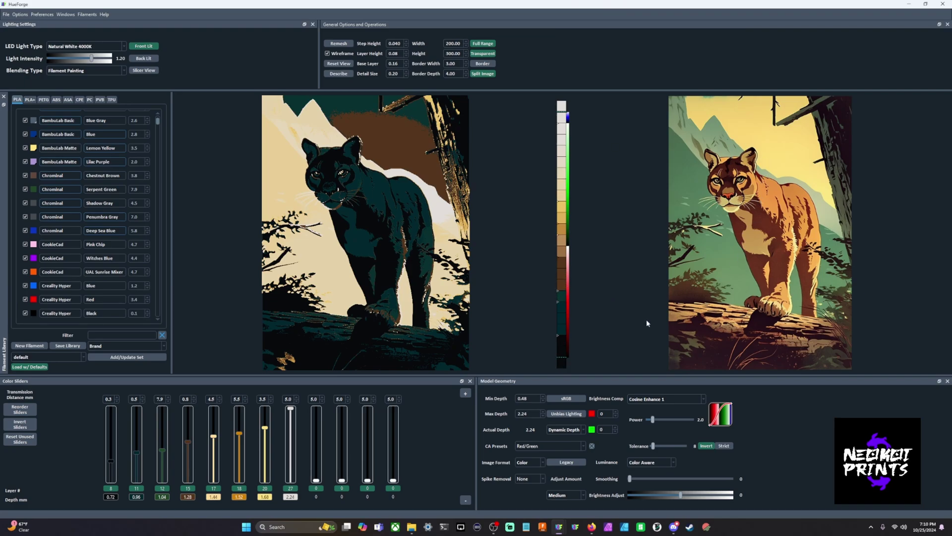
{"action": "left_click_drag", "start_coordinate": [654, 444], "coordinate": [650, 445]}
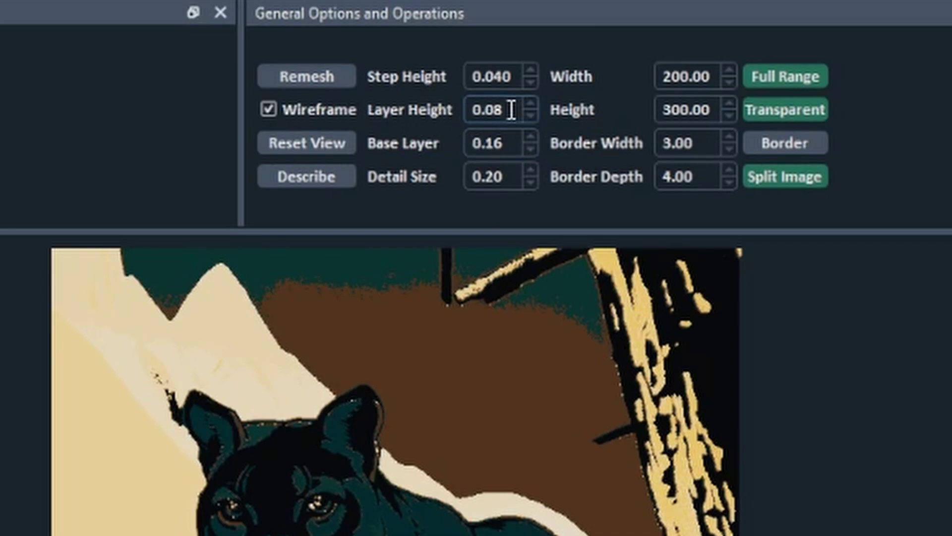
Set the layer height to 0.04.
{"action": "key", "text": "BackSpace"}
{"action": "type", "text": "4"}
{"action": "key", "text": "Return"}
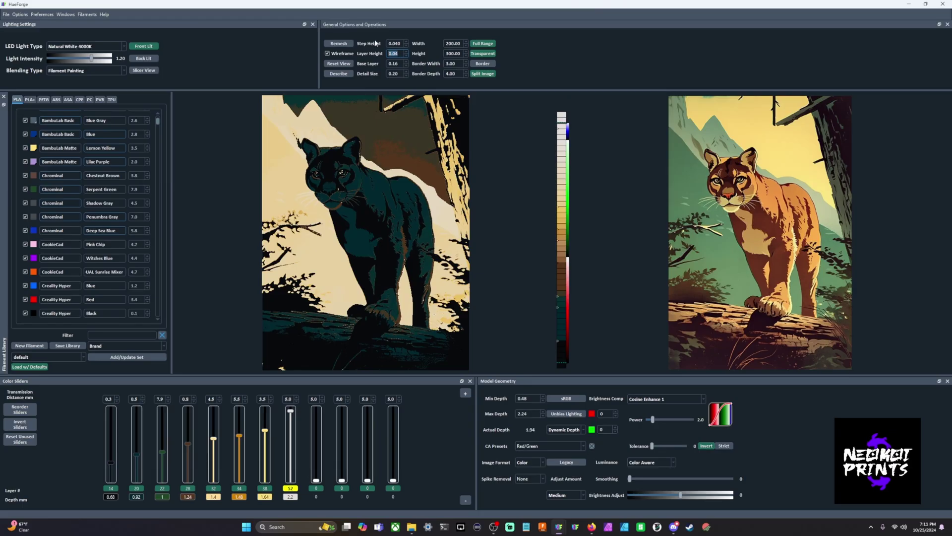
{"action": "left_click", "coordinate": [505, 131]}
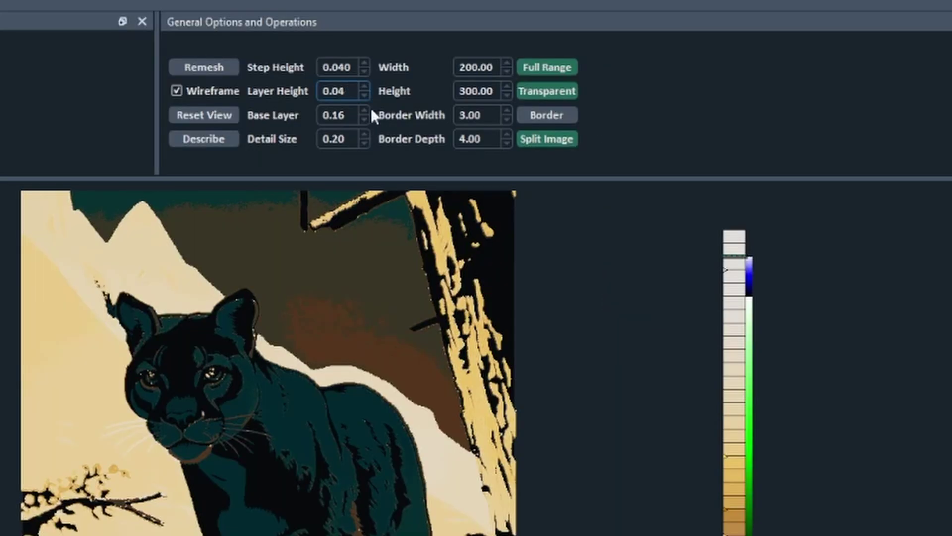
{"action": "left_click", "coordinate": [801, 256]}
{"action": "key", "text": "BackSpace"}
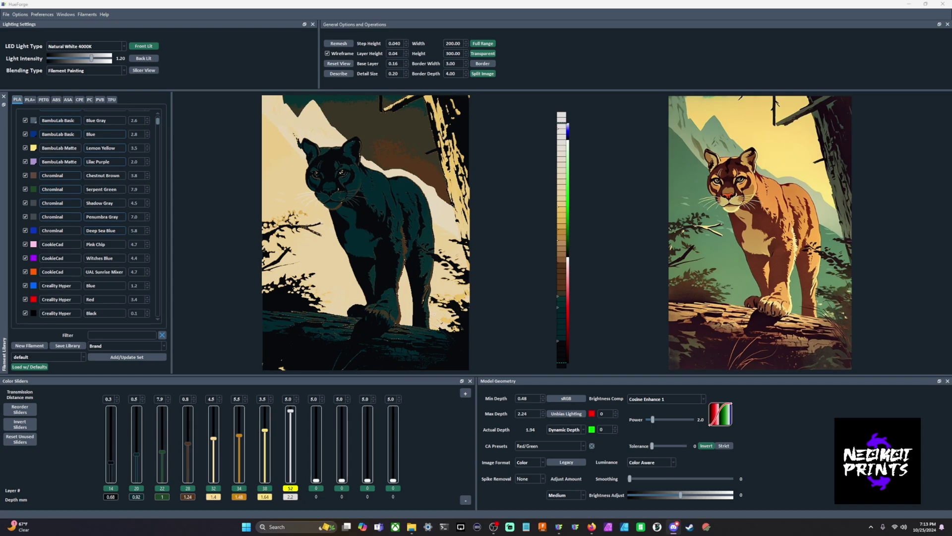
{"action": "left_click", "coordinate": [660, 230]}
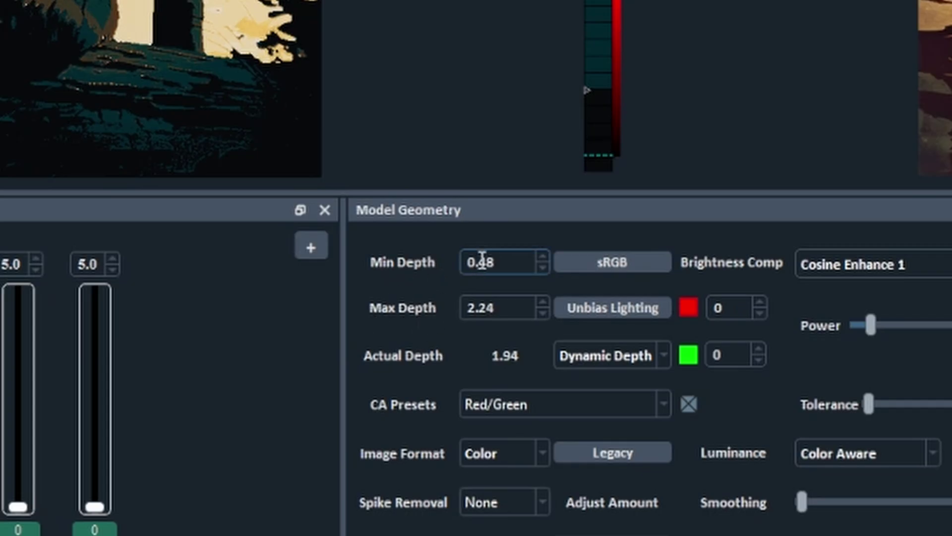
Set the model's minimum depth to 0.24.
{"action": "left_click", "coordinate": [514, 265]}
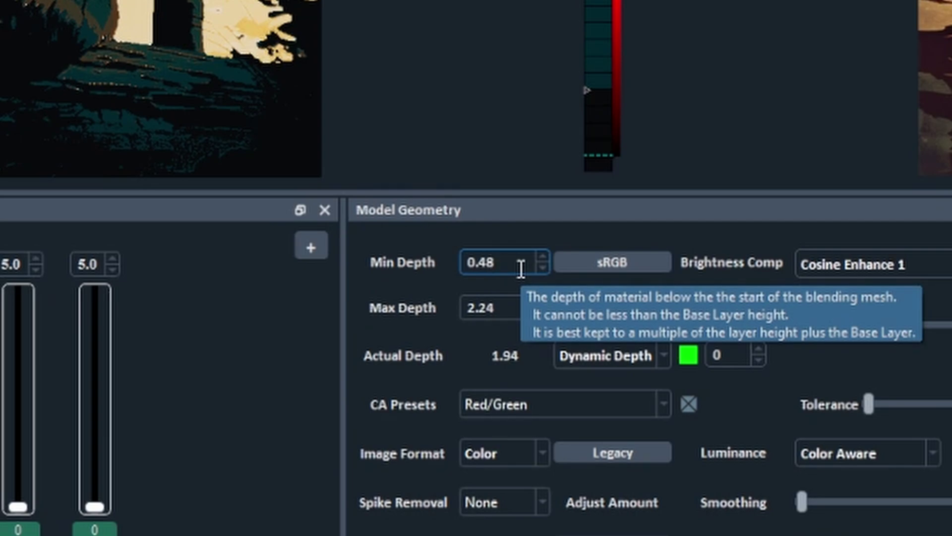
{"action": "key", "text": "BackSpace"}
{"action": "key", "text": "BackSpace"}
{"action": "type", "text": "24"}
{"action": "key", "text": "Return"}
Set the model's maximum depth to 2.00.
{"action": "left_click", "coordinate": [516, 305]}
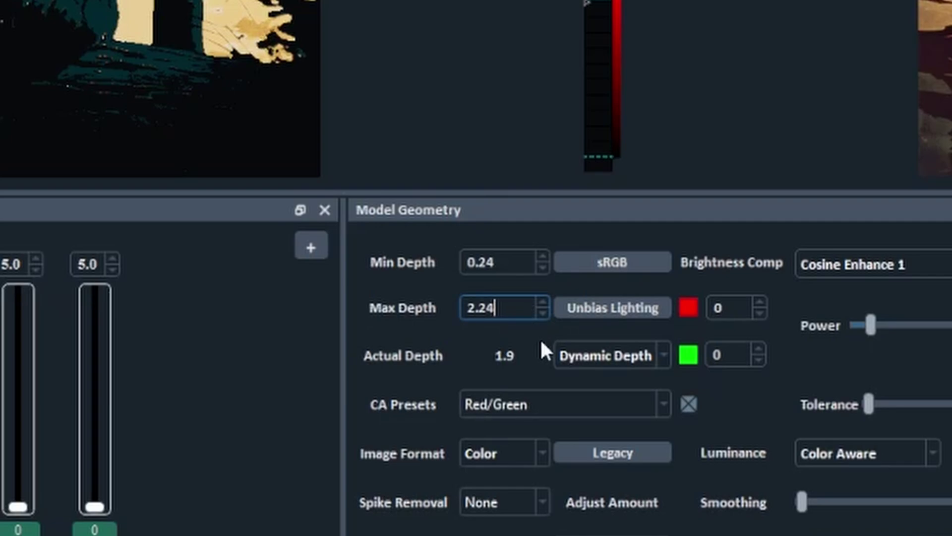
{"action": "key", "text": "BackSpace"}
{"action": "key", "text": "BackSpace"}
{"action": "type", "text": "00"}
{"action": "key", "text": "Return"}
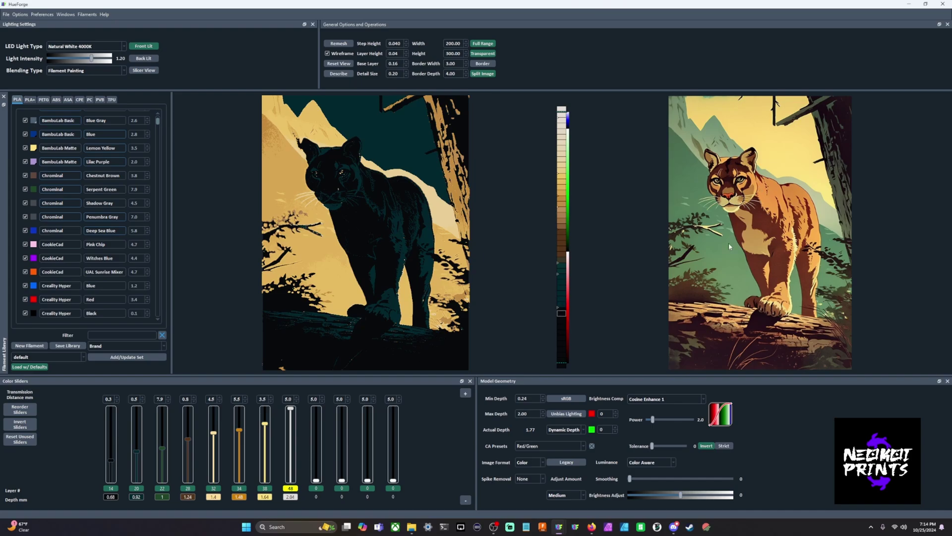
Lower the first black color slider to layer 4.
{"action": "scroll", "coordinate": [110, 434], "scroll_direction": "down", "scroll_amount": 5}
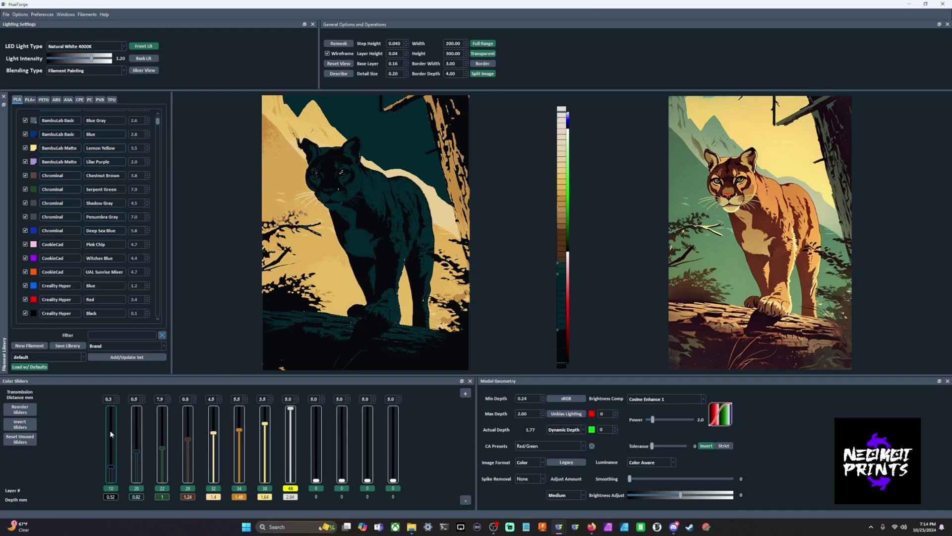
{"action": "scroll", "coordinate": [112, 431], "scroll_direction": "up", "scroll_amount": 1}
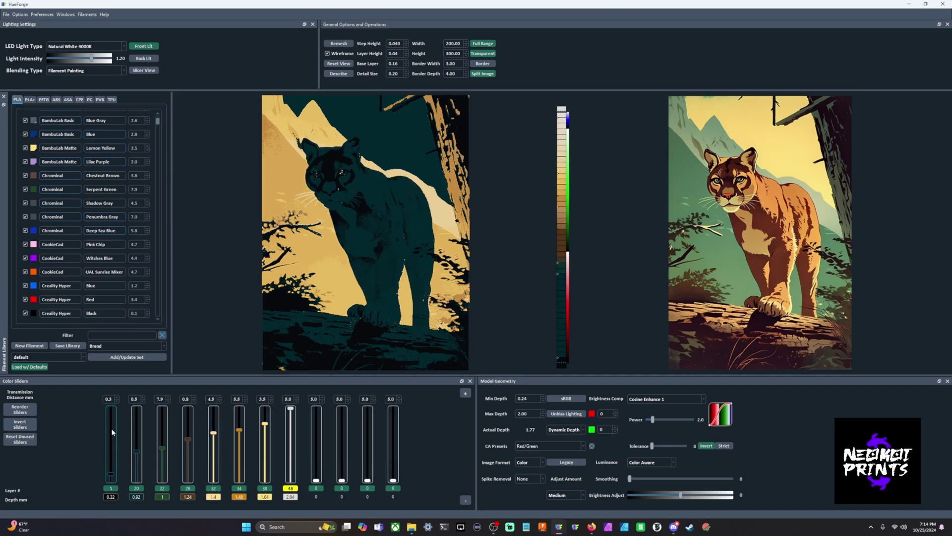
{"action": "scroll", "coordinate": [111, 427], "scroll_direction": "down", "scroll_amount": 1}
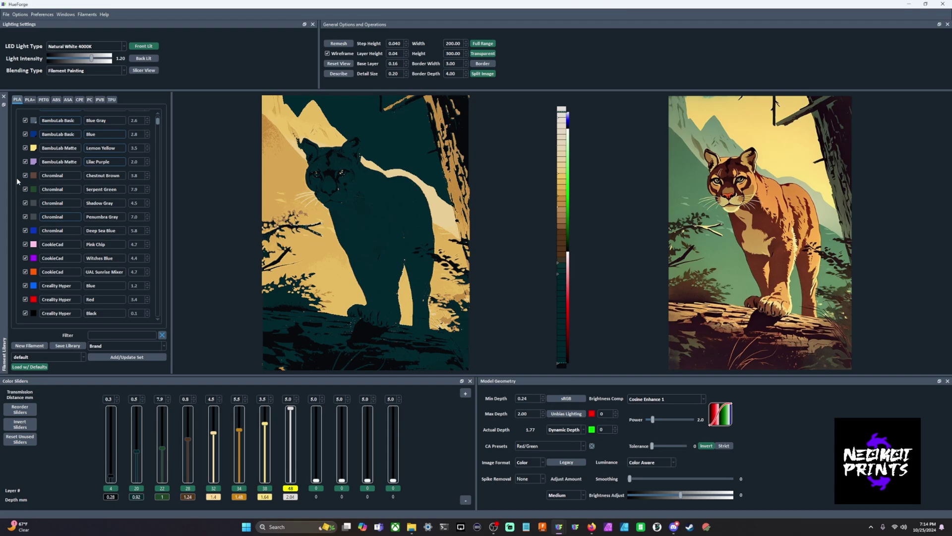
Replace the brown slider's filament with Chrominal Chestnut Brown and lower it to layer 11.
{"action": "left_click_drag", "start_coordinate": [33, 174], "coordinate": [189, 422]}
{"action": "scroll", "coordinate": [188, 421], "scroll_direction": "down", "scroll_amount": 5}
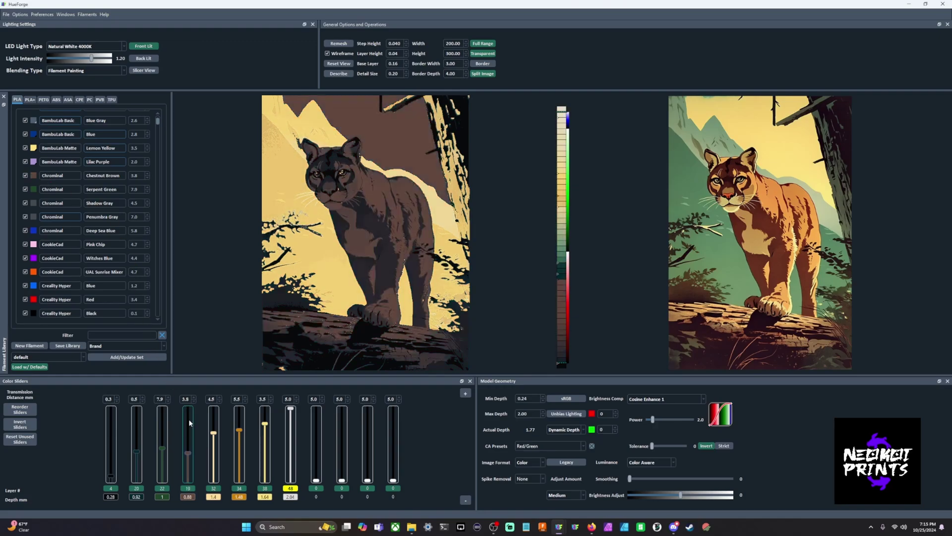
{"action": "scroll", "coordinate": [188, 422], "scroll_direction": "down", "scroll_amount": 3}
Raise the Blue-Green slider to layer 30 and the green slider to layer 34.
{"action": "scroll", "coordinate": [140, 440], "scroll_direction": "up", "scroll_amount": 4}
{"action": "scroll", "coordinate": [141, 440], "scroll_direction": "up", "scroll_amount": 3}
{"action": "scroll", "coordinate": [160, 437], "scroll_direction": "up", "scroll_amount": 10}
{"action": "scroll", "coordinate": [141, 434], "scroll_direction": "up", "scroll_amount": 3}
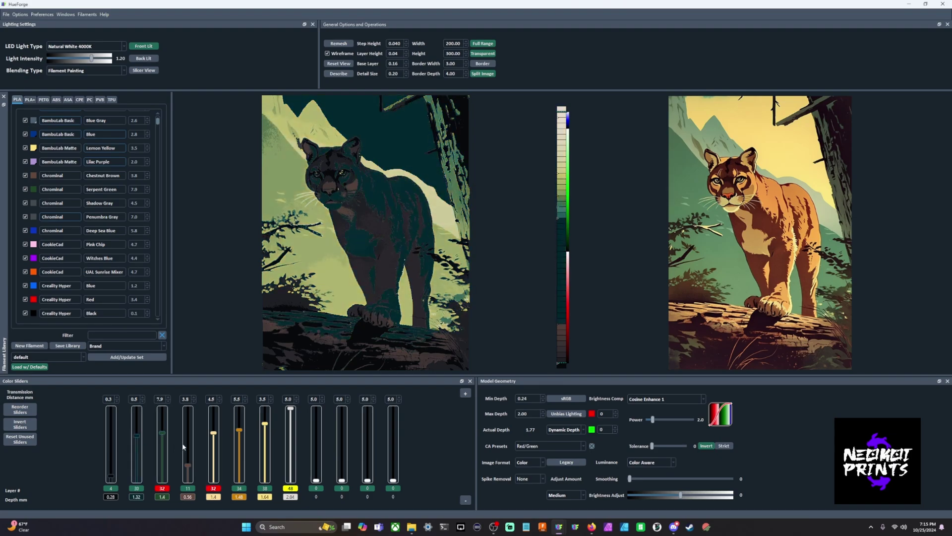
{"action": "scroll", "coordinate": [161, 443], "scroll_direction": "up", "scroll_amount": 2}
Fine-tune the Chestnut Brown slider to layer 9.
{"action": "scroll", "coordinate": [183, 445], "scroll_direction": "down", "scroll_amount": 2}
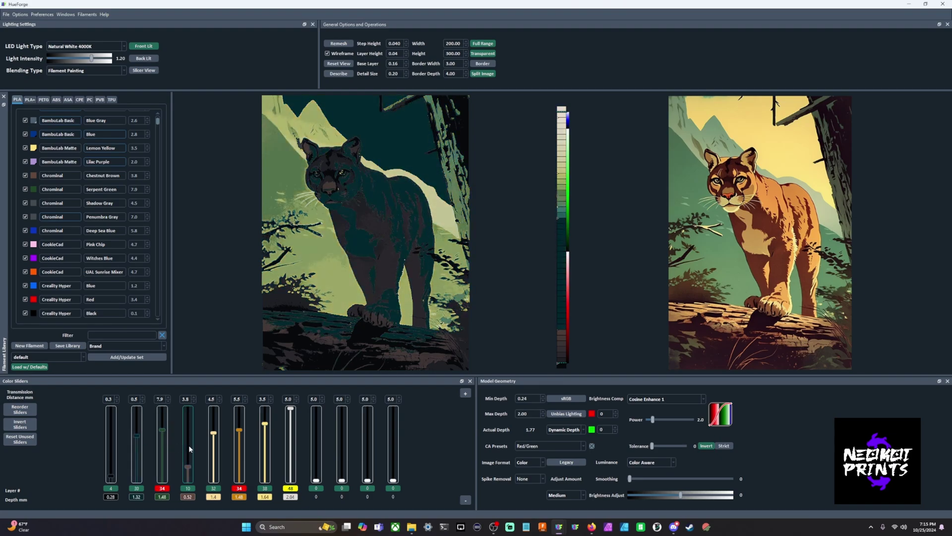
{"action": "scroll", "coordinate": [189, 449], "scroll_direction": "down", "scroll_amount": 2}
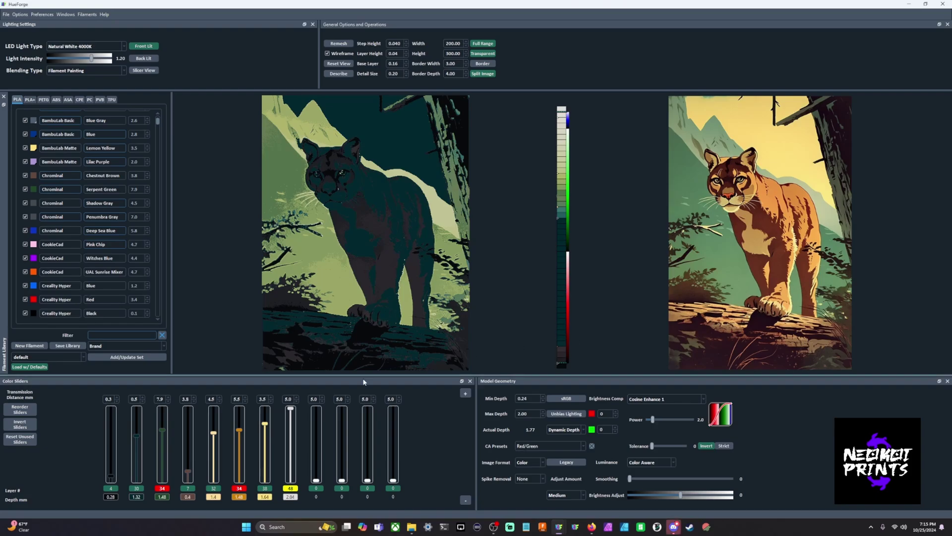
{"action": "scroll", "coordinate": [190, 439], "scroll_direction": "up", "scroll_amount": 1}
{"action": "scroll", "coordinate": [192, 442], "scroll_direction": "up", "scroll_amount": 1}
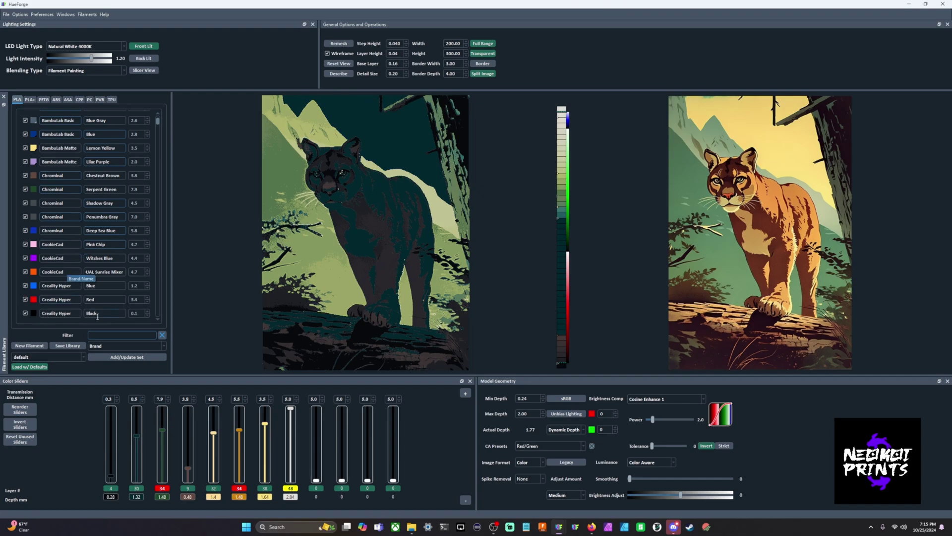
Filter the filament library for red and replace the Blue-Green slider's filament with Creality Hyper Red at layer 12.
{"action": "left_click", "coordinate": [116, 336]}
{"action": "type", "text": "red"}
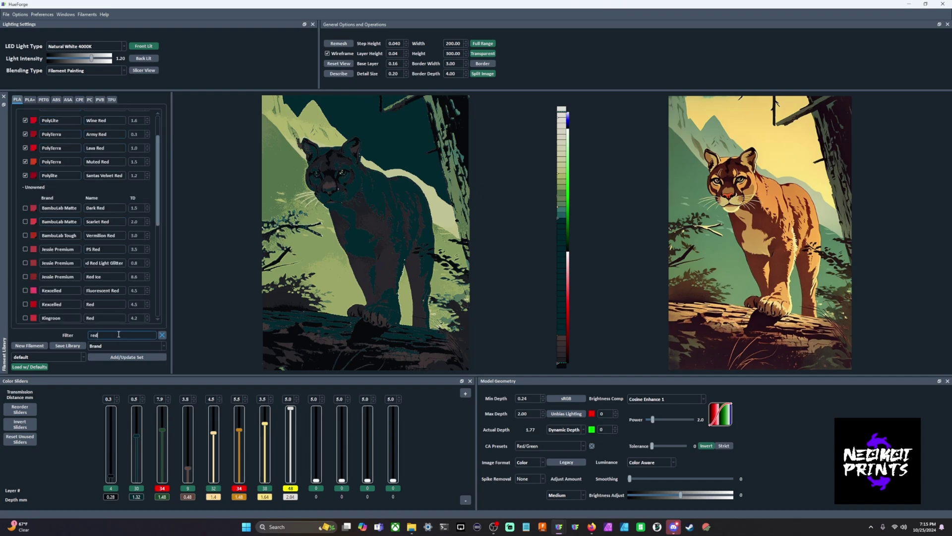
{"action": "scroll", "coordinate": [103, 231], "scroll_direction": "up", "scroll_amount": 1}
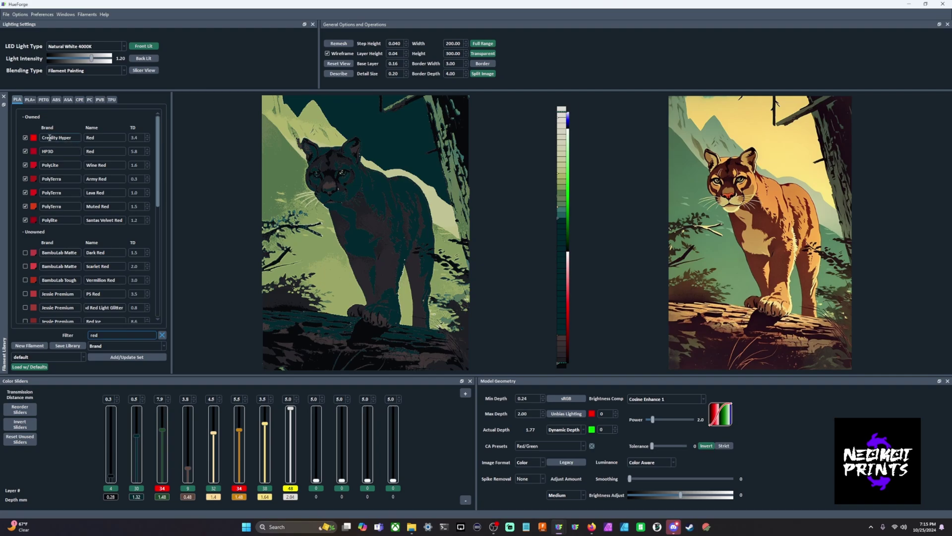
{"action": "left_click_drag", "start_coordinate": [33, 138], "coordinate": [139, 443]}
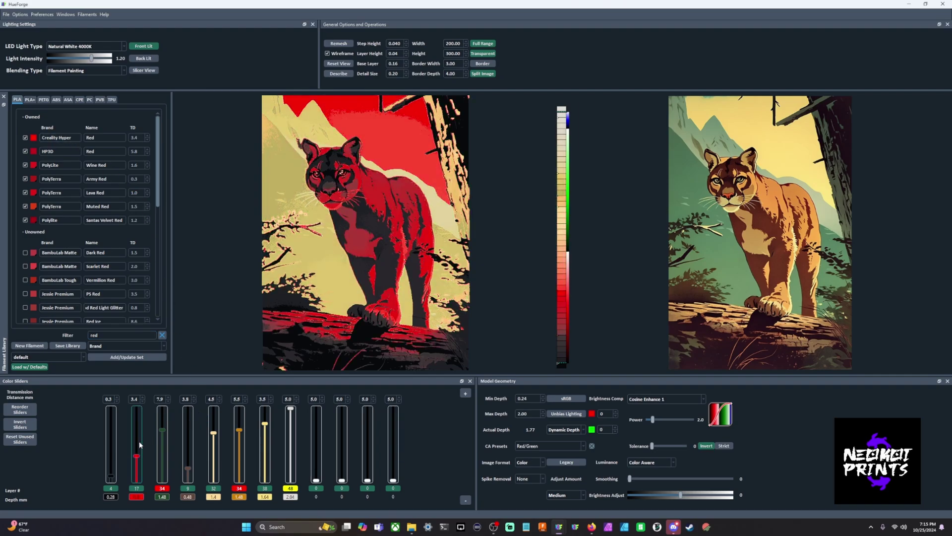
{"action": "scroll", "coordinate": [138, 442], "scroll_direction": "down", "scroll_amount": 5}
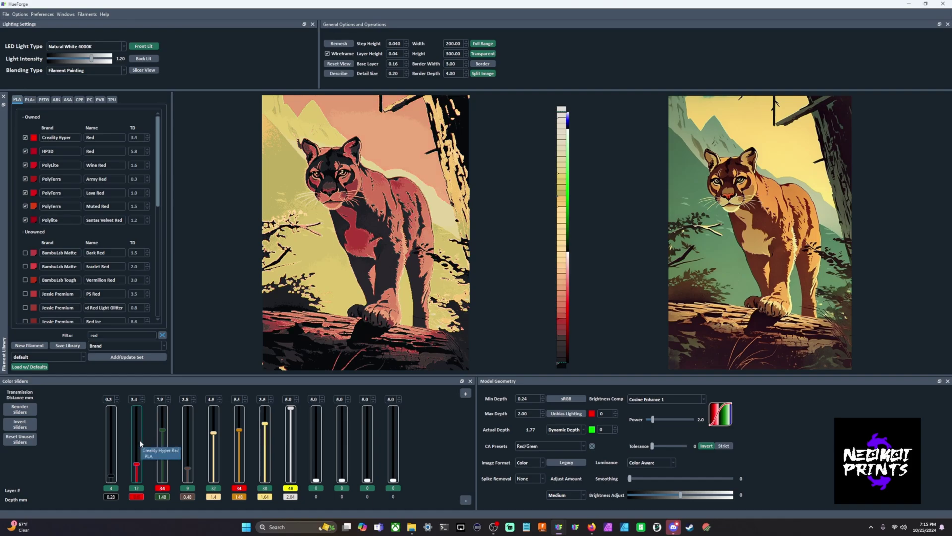
Lower the Skin slider to layer 19 and the Orange slider to layer 33.
{"action": "scroll", "coordinate": [215, 454], "scroll_direction": "down", "scroll_amount": 3}
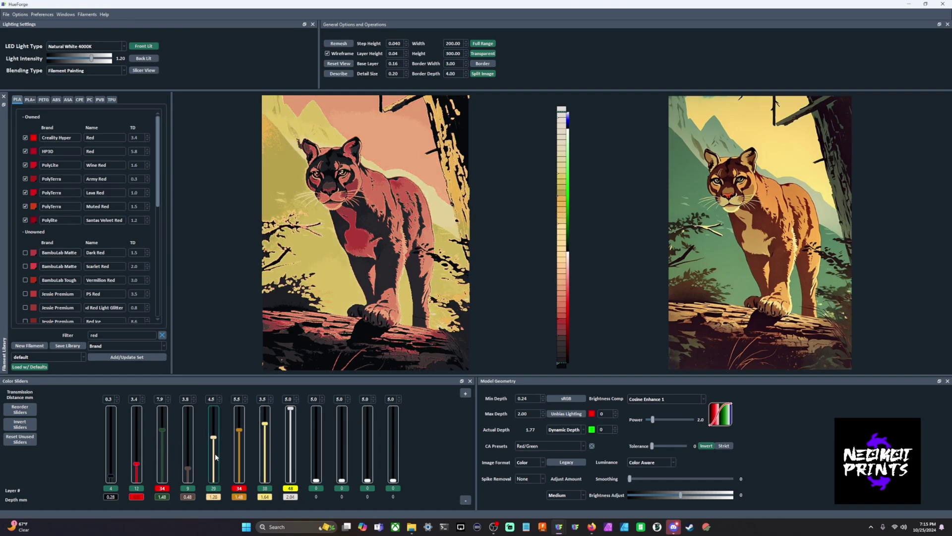
{"action": "scroll", "coordinate": [215, 454], "scroll_direction": "down", "scroll_amount": 6}
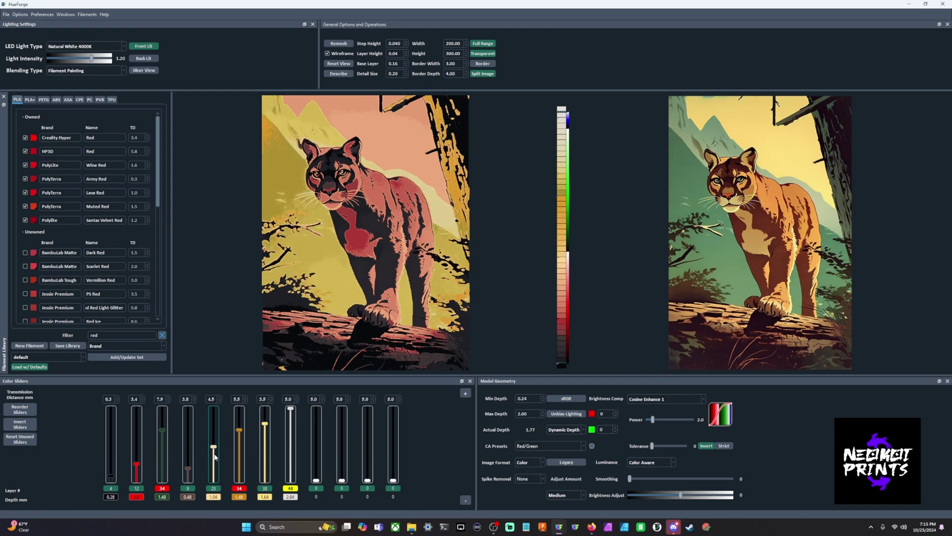
{"action": "scroll", "coordinate": [216, 453], "scroll_direction": "down", "scroll_amount": 1}
{"action": "scroll", "coordinate": [216, 451], "scroll_direction": "down", "scroll_amount": 1}
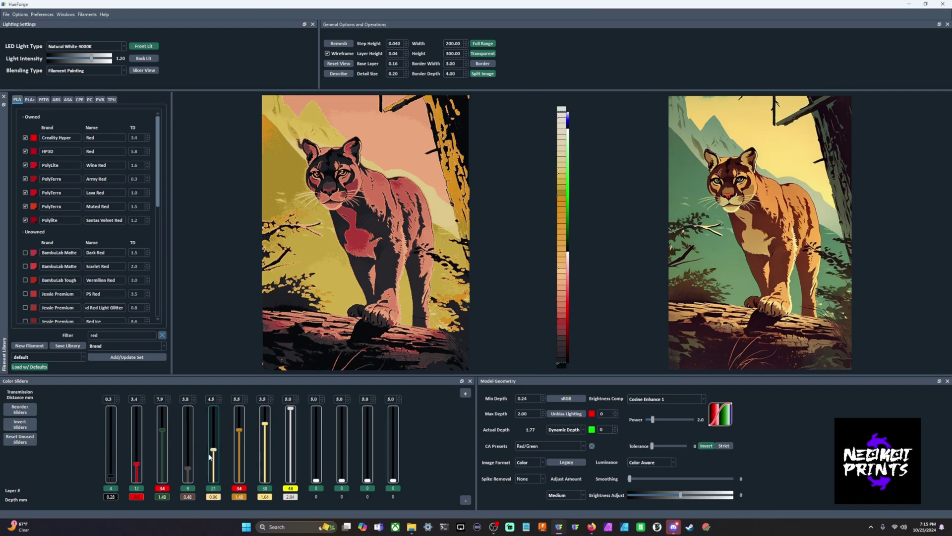
{"action": "scroll", "coordinate": [215, 454], "scroll_direction": "down", "scroll_amount": 2}
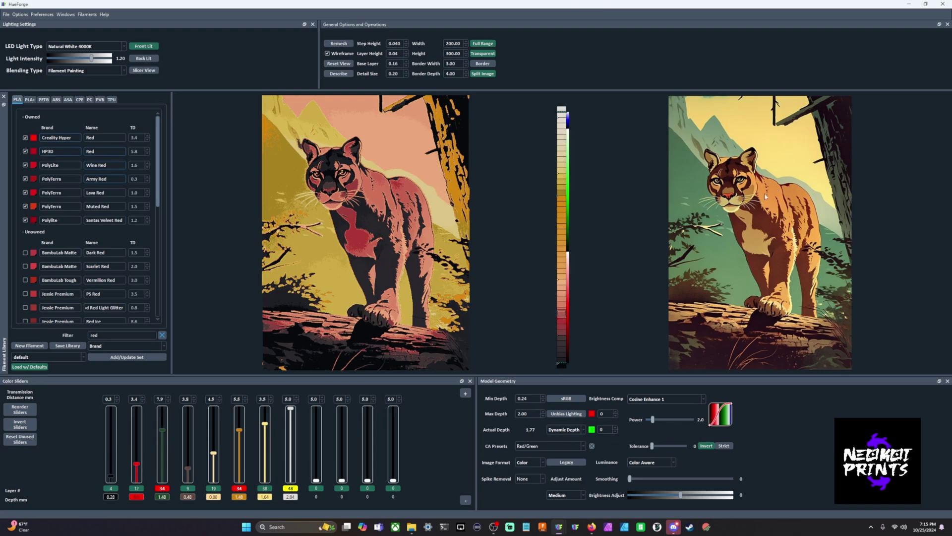
{"action": "scroll", "coordinate": [240, 446], "scroll_direction": "down", "scroll_amount": 1}
{"action": "left_click", "coordinate": [240, 444]}
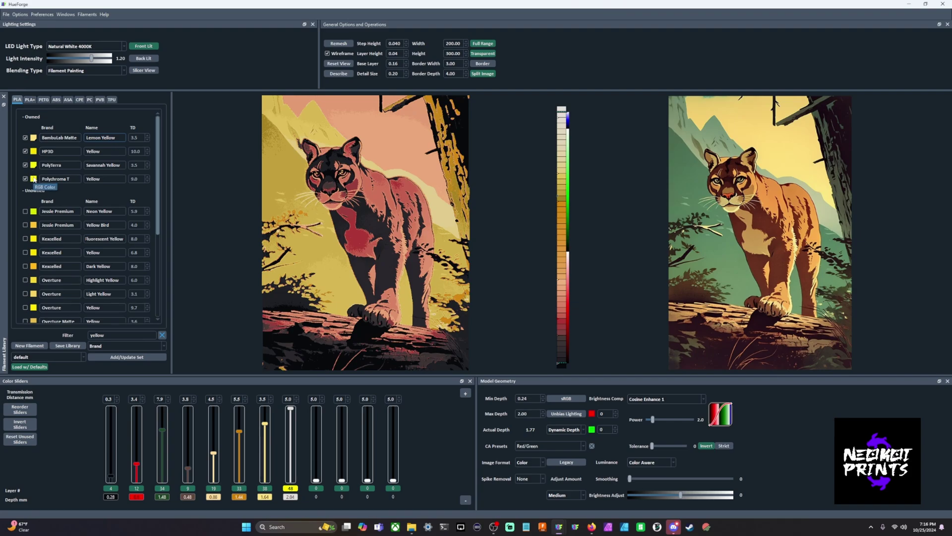
Replace the Skin slider's filament with Polychroma T Yellow at layer 13 and lower the red slider to layer 11.
{"action": "left_click_drag", "start_coordinate": [33, 179], "coordinate": [213, 453]}
{"action": "scroll", "coordinate": [213, 452], "scroll_direction": "down", "scroll_amount": 1}
{"action": "scroll", "coordinate": [213, 453], "scroll_direction": "down", "scroll_amount": 3}
{"action": "scroll", "coordinate": [213, 451], "scroll_direction": "down", "scroll_amount": 1}
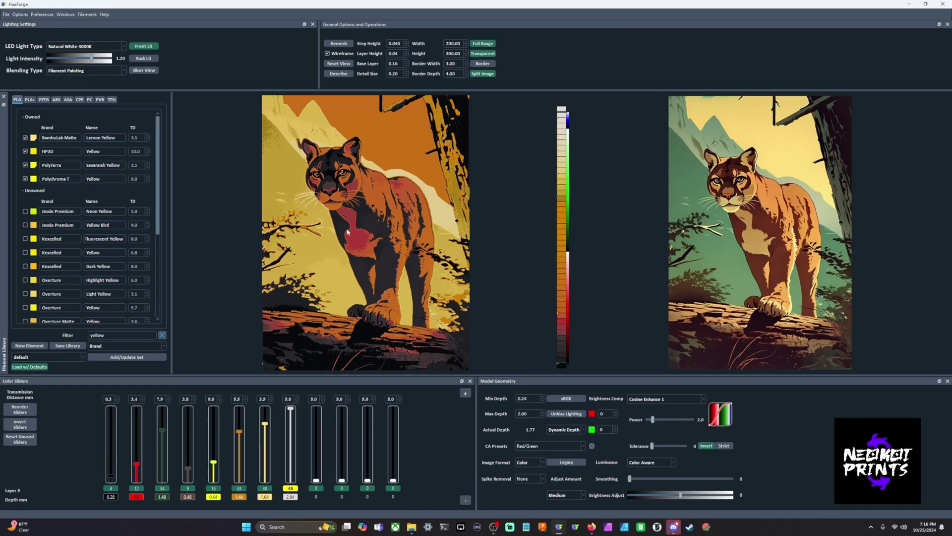
{"action": "scroll", "coordinate": [139, 433], "scroll_direction": "down", "scroll_amount": 1}
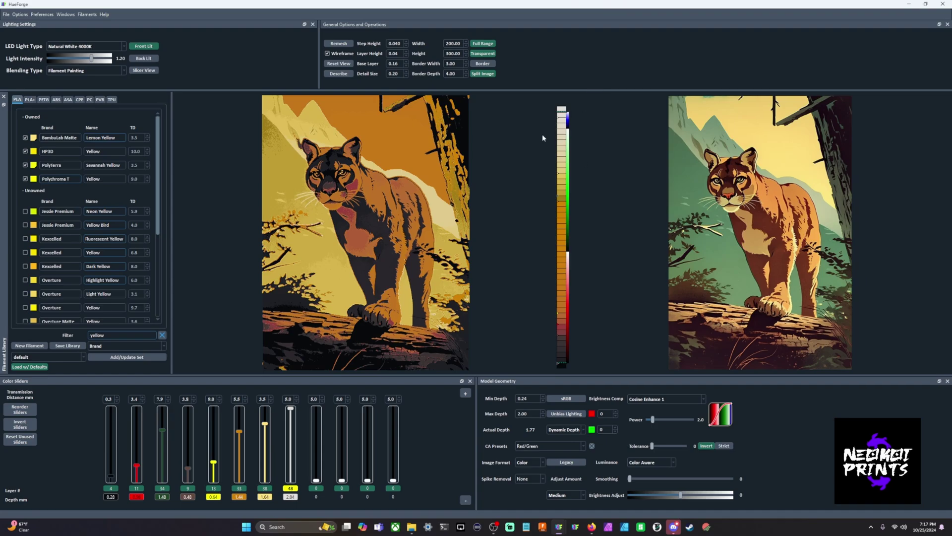
Reorder the color sliders and try the black filament on the Orange slider at layer 25.
{"action": "left_click", "coordinate": [19, 409]}
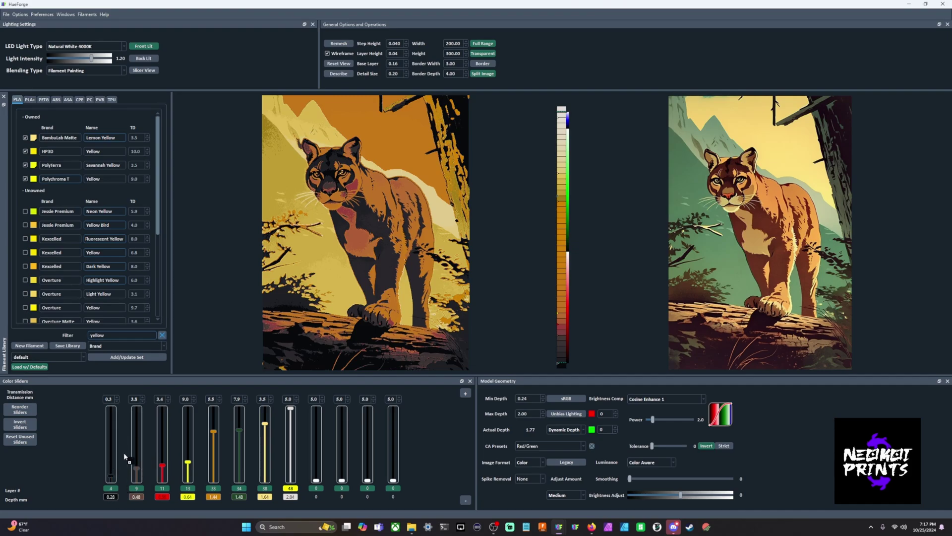
{"action": "left_click", "coordinate": [214, 446]}
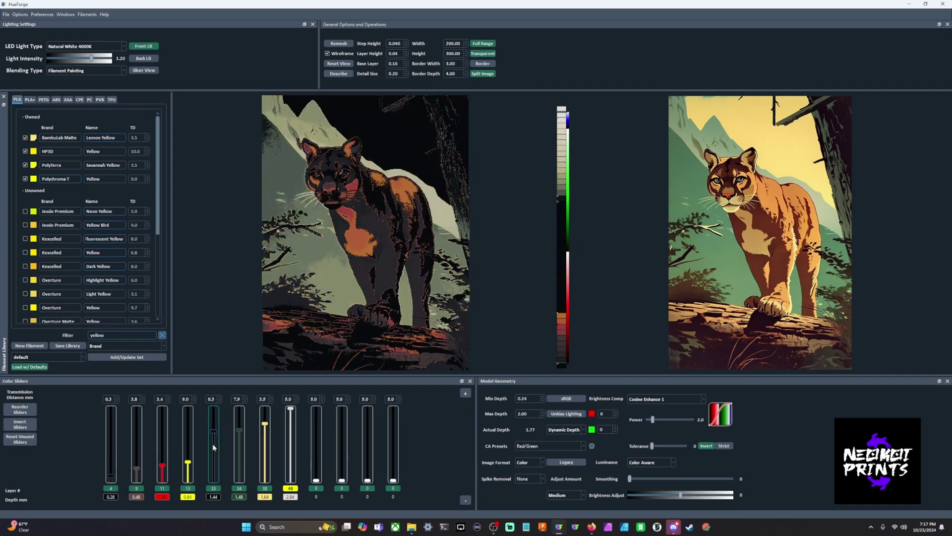
{"action": "left_click", "coordinate": [213, 447]}
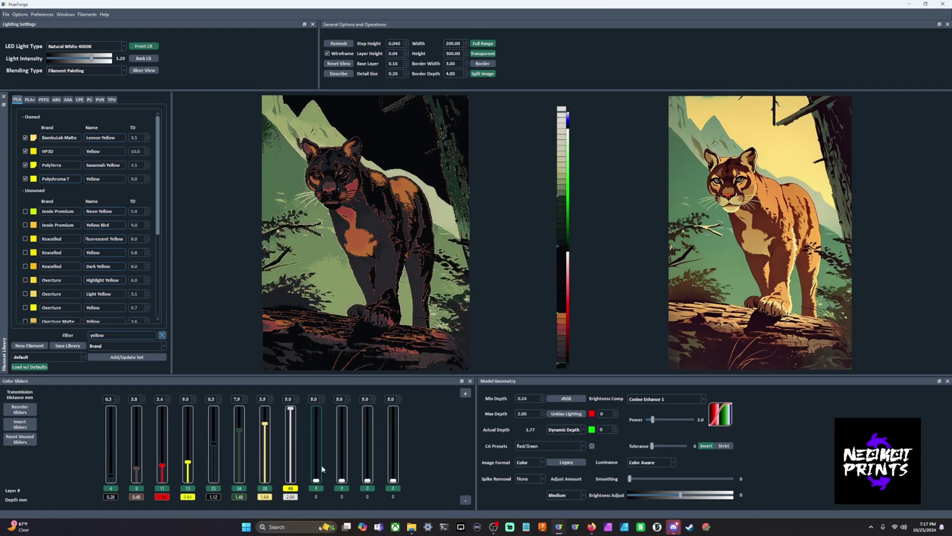
Replace the fifth slider's black filament with white and lower it to layer 22.
{"action": "left_click_drag", "start_coordinate": [294, 412], "coordinate": [221, 502]}
{"action": "left_click", "coordinate": [215, 449]}
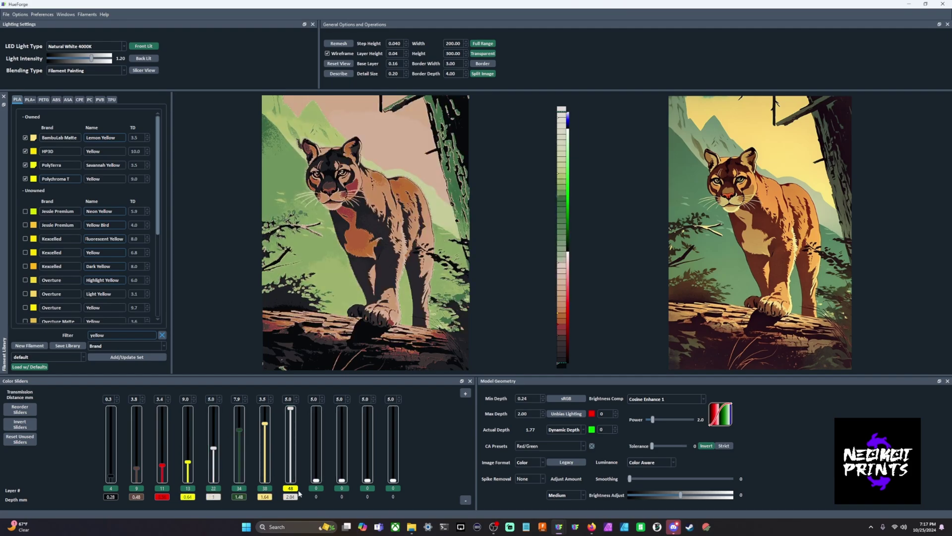
Copy the black filament onto the first unused slider and set it to layer 26.
{"action": "left_click_drag", "start_coordinate": [109, 494], "coordinate": [316, 497]}
{"action": "scroll", "coordinate": [315, 472], "scroll_direction": "up", "scroll_amount": 10}
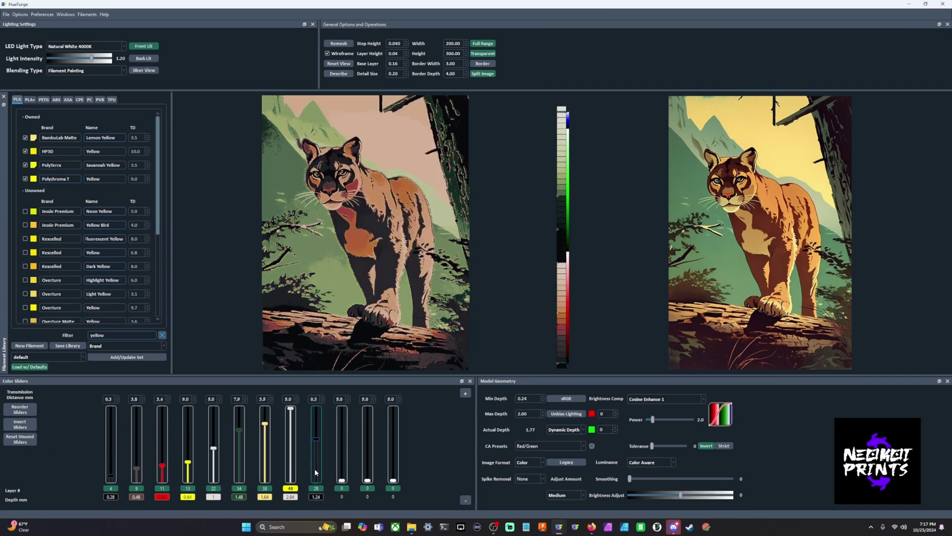
{"action": "scroll", "coordinate": [316, 468], "scroll_direction": "down", "scroll_amount": 2}
Raise the fifth slider's white to layer 24 and the yellow to layer 15, and lower the red to layer 10.
{"action": "scroll", "coordinate": [216, 463], "scroll_direction": "up", "scroll_amount": 1}
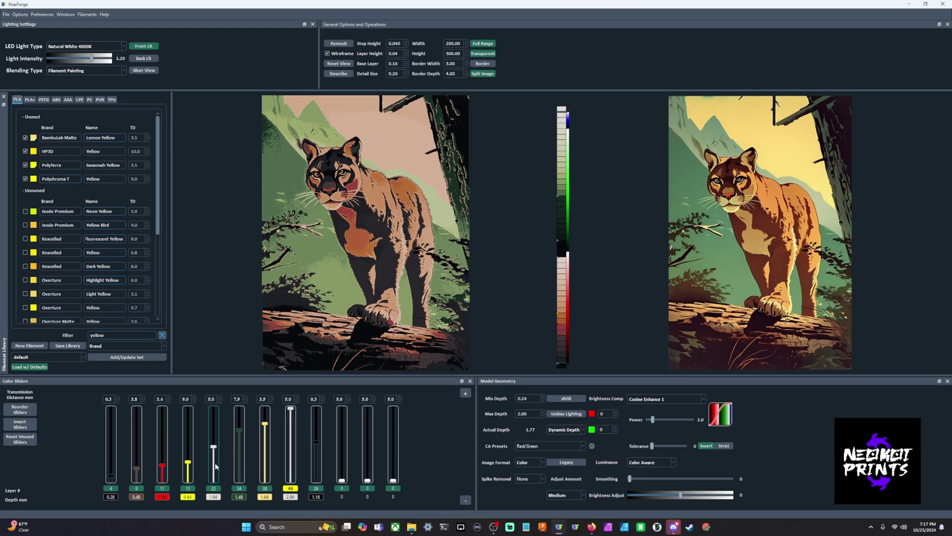
{"action": "scroll", "coordinate": [215, 462], "scroll_direction": "up", "scroll_amount": 1}
{"action": "scroll", "coordinate": [189, 460], "scroll_direction": "up", "scroll_amount": 1}
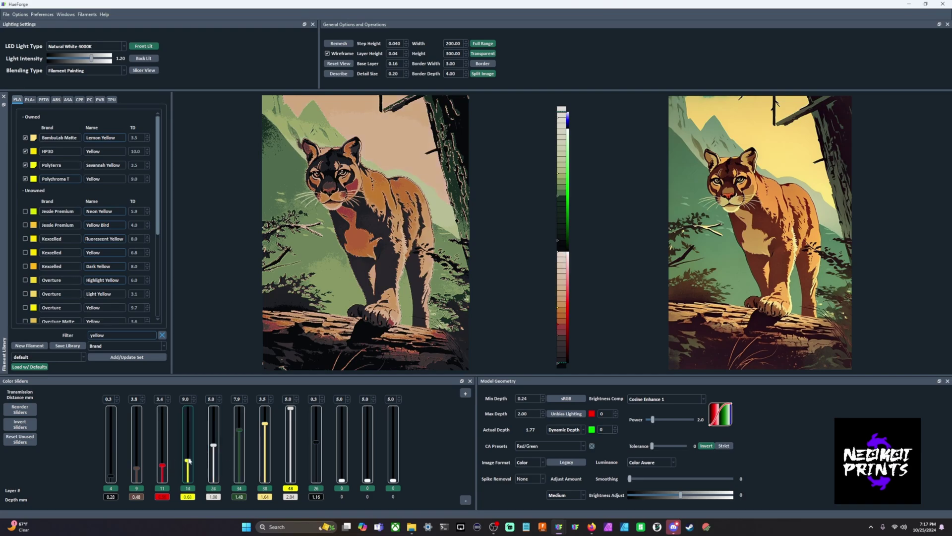
{"action": "scroll", "coordinate": [166, 460], "scroll_direction": "down", "scroll_amount": 1}
{"action": "scroll", "coordinate": [189, 453], "scroll_direction": "up", "scroll_amount": 1}
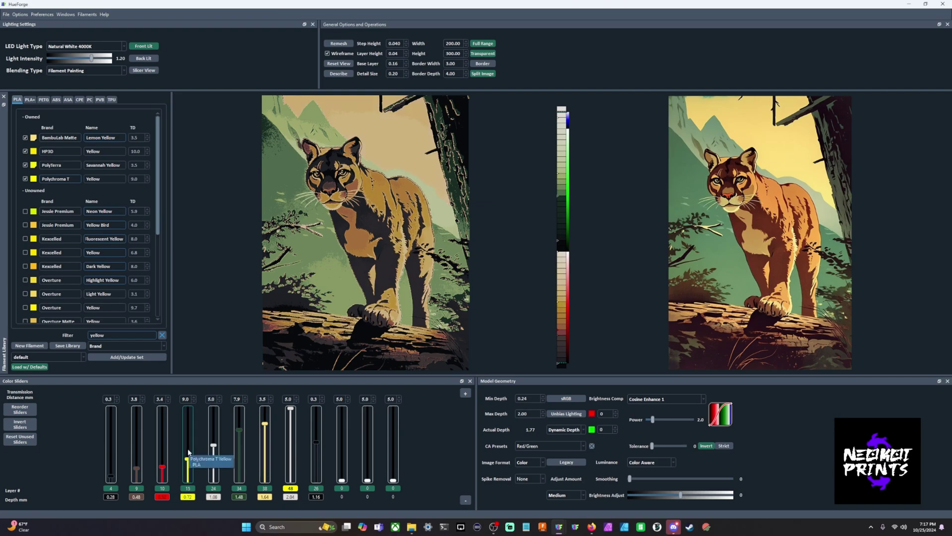
Set the Chestnut Brown slider to layer 9 and raise the first black slider to layer 5.
{"action": "scroll", "coordinate": [134, 452], "scroll_direction": "down", "scroll_amount": 1}
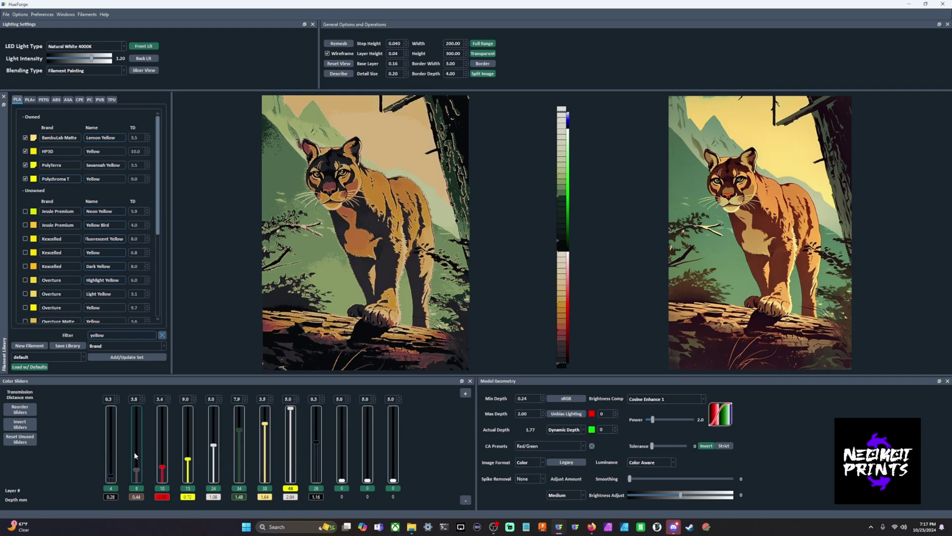
{"action": "scroll", "coordinate": [134, 451], "scroll_direction": "up", "scroll_amount": 1}
{"action": "scroll", "coordinate": [111, 454], "scroll_direction": "up", "scroll_amount": 1}
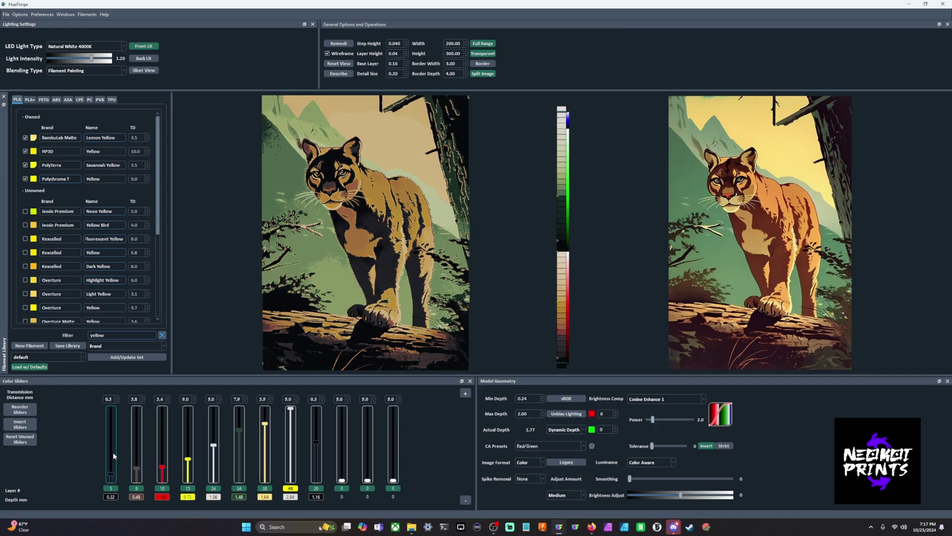
Lower the first black slider to layer 3, the second black to layer 25, and the green to layer 33.
{"action": "scroll", "coordinate": [112, 452], "scroll_direction": "down", "scroll_amount": 1}
{"action": "scroll", "coordinate": [111, 442], "scroll_direction": "down", "scroll_amount": 2}
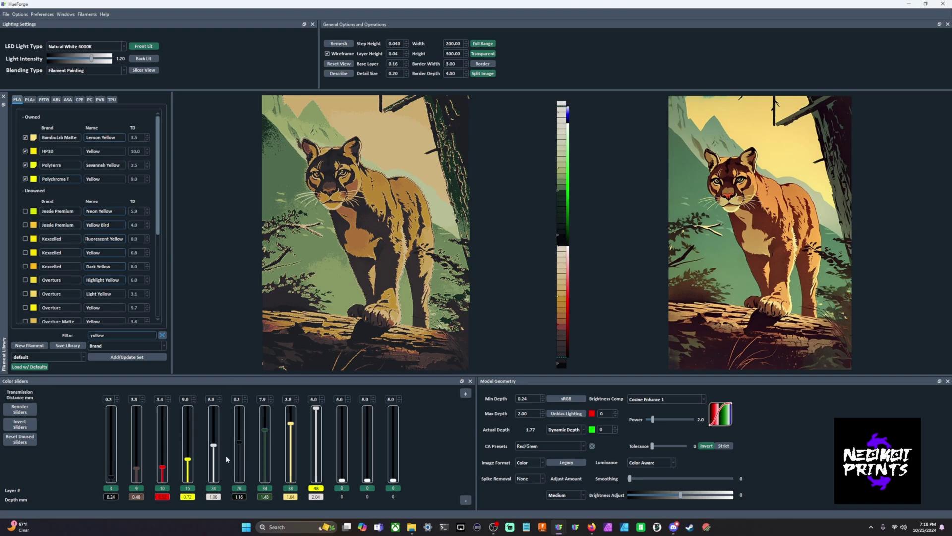
{"action": "scroll", "coordinate": [214, 449], "scroll_direction": "down", "scroll_amount": 2}
{"action": "scroll", "coordinate": [214, 449], "scroll_direction": "up", "scroll_amount": 2}
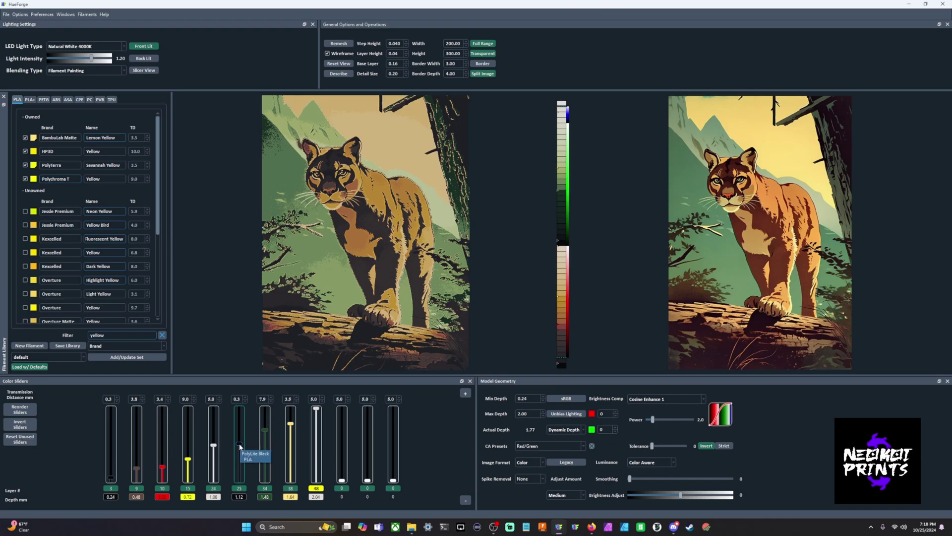
{"action": "scroll", "coordinate": [240, 446], "scroll_direction": "down", "scroll_amount": 1}
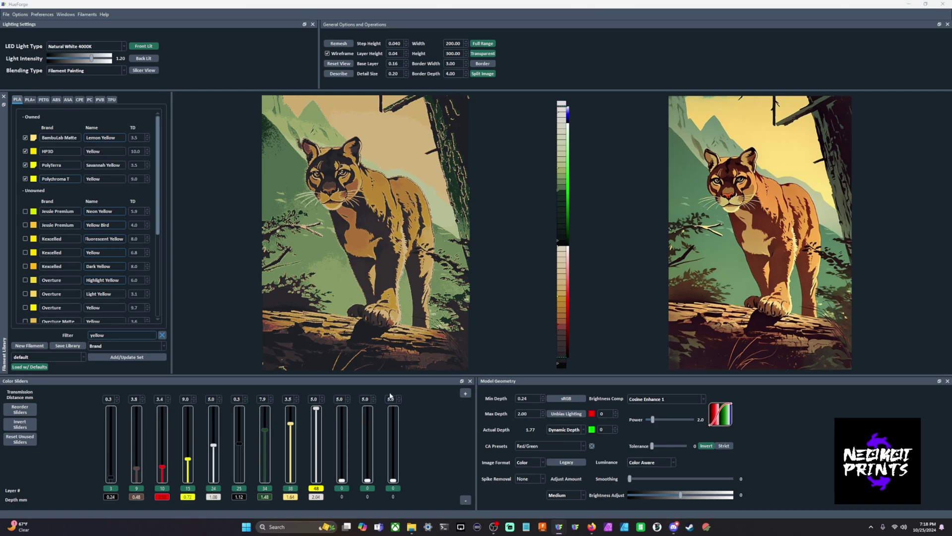
{"action": "left_click", "coordinate": [267, 452]}
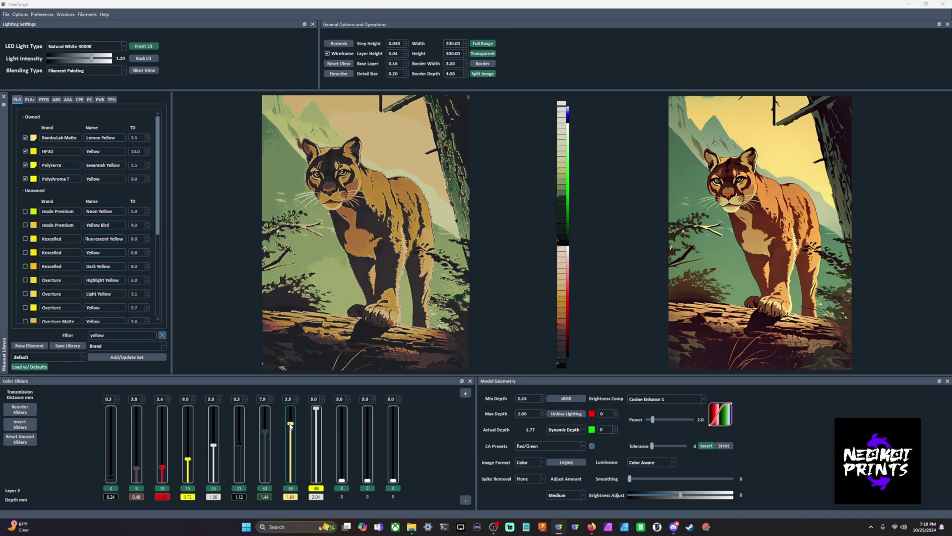
{"action": "scroll", "coordinate": [291, 426], "scroll_direction": "up", "scroll_amount": 1}
{"action": "scroll", "coordinate": [291, 426], "scroll_direction": "down", "scroll_amount": 1}
Clear the filament filter, then replace the green slider's filament with PolyTerra Forest Green and set it to layer 34.
{"action": "left_click", "coordinate": [161, 335]}
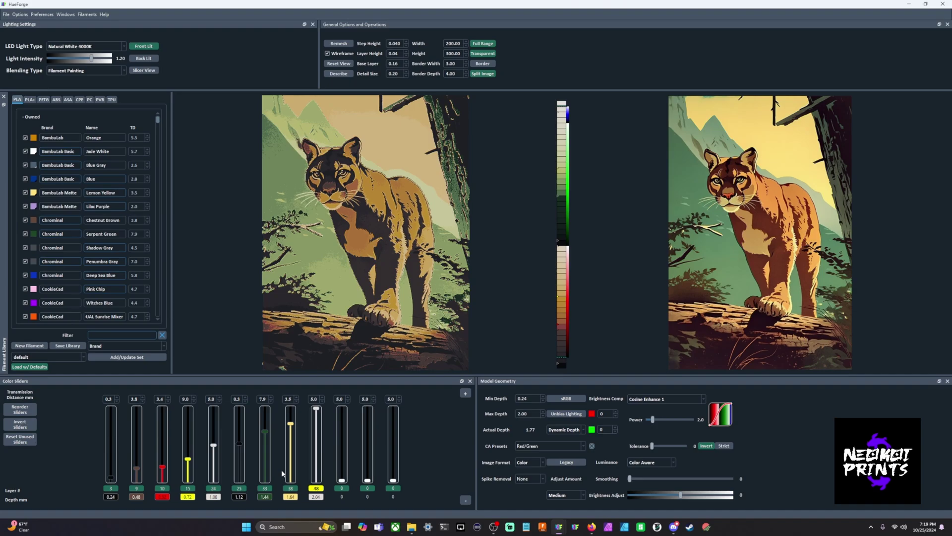
{"action": "scroll", "coordinate": [73, 311], "scroll_direction": "down", "scroll_amount": 5}
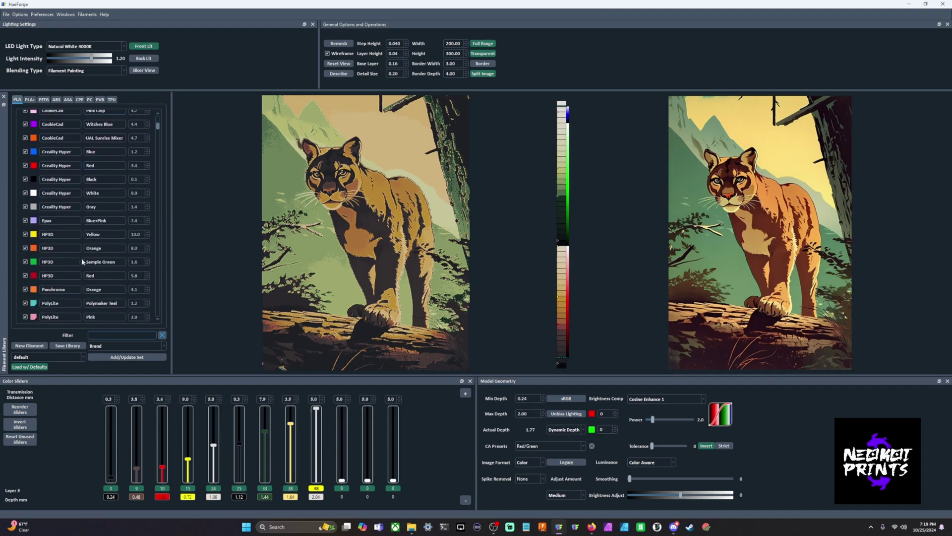
{"action": "scroll", "coordinate": [66, 270], "scroll_direction": "down", "scroll_amount": 4}
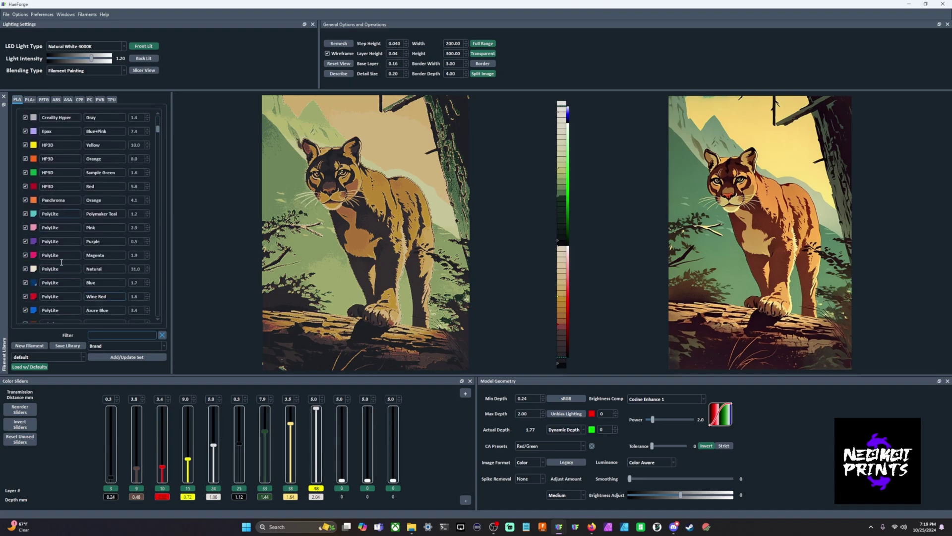
{"action": "scroll", "coordinate": [62, 262], "scroll_direction": "down", "scroll_amount": 5}
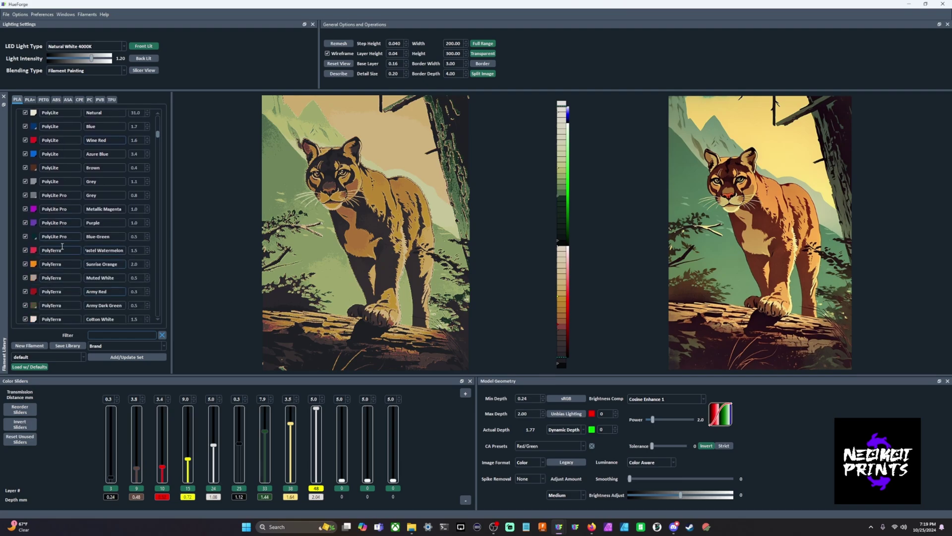
{"action": "scroll", "coordinate": [62, 246], "scroll_direction": "down", "scroll_amount": 8}
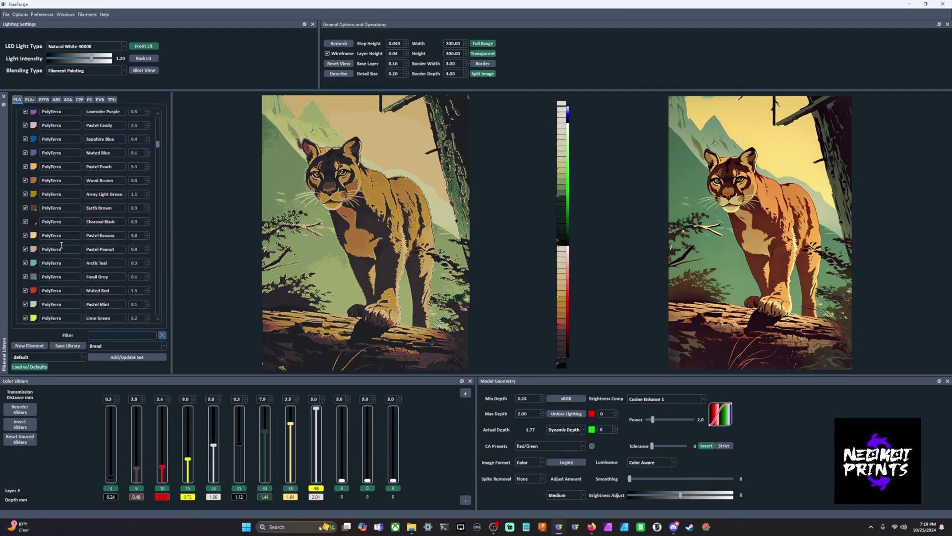
{"action": "scroll", "coordinate": [57, 249], "scroll_direction": "down", "scroll_amount": 2}
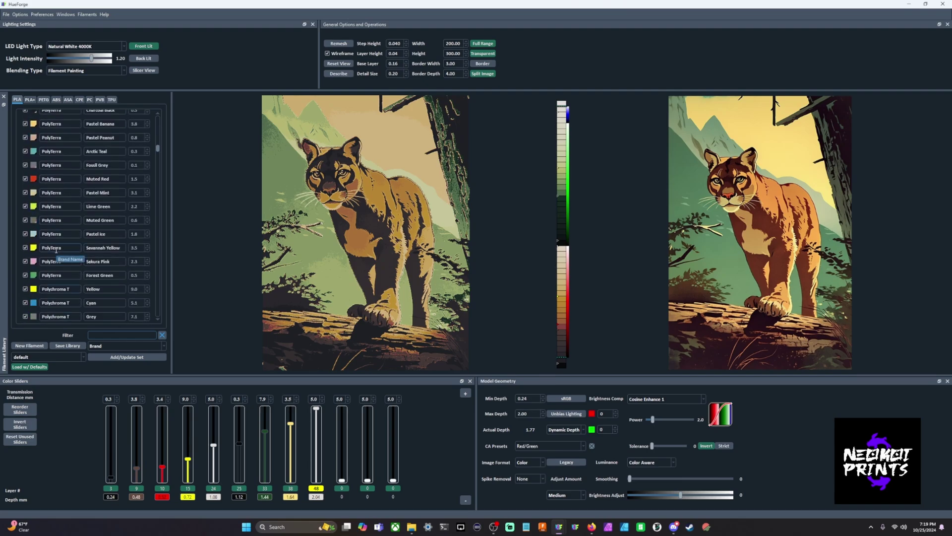
{"action": "left_click_drag", "start_coordinate": [37, 275], "coordinate": [265, 428]}
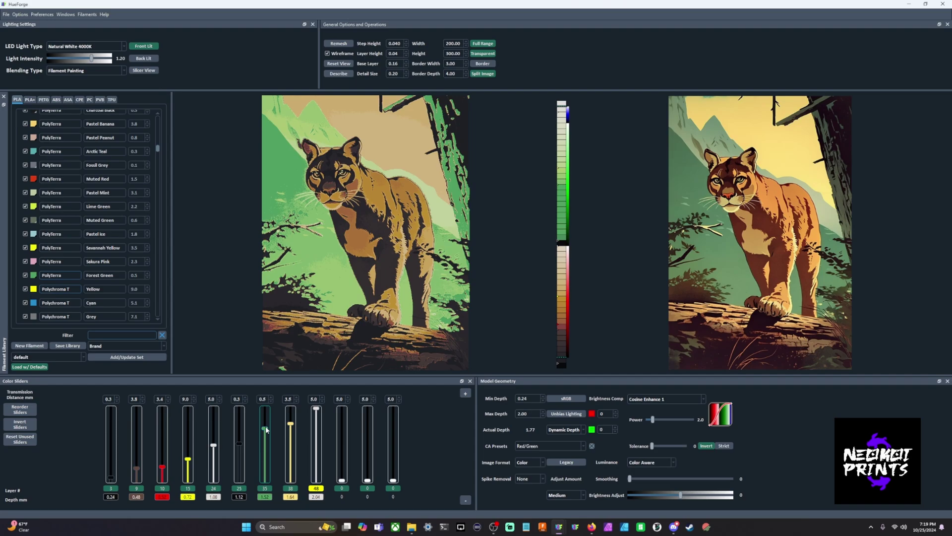
{"action": "left_click_drag", "start_coordinate": [266, 430], "coordinate": [267, 431]}
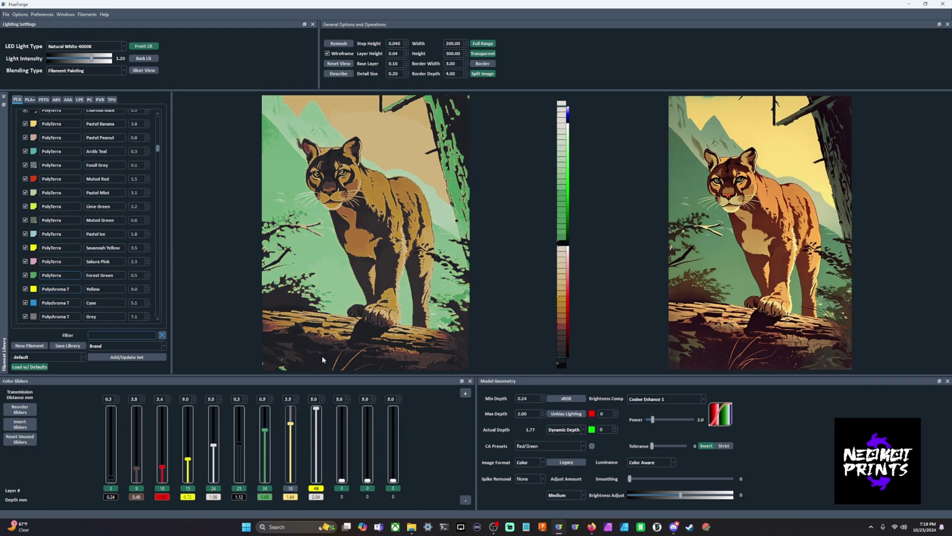
Raise the second black slider to layer 33 and the Forest Green slider to layer 36.
{"action": "left_click_drag", "start_coordinate": [240, 444], "coordinate": [239, 442]}
{"action": "scroll", "coordinate": [239, 442], "scroll_direction": "up", "scroll_amount": 5}
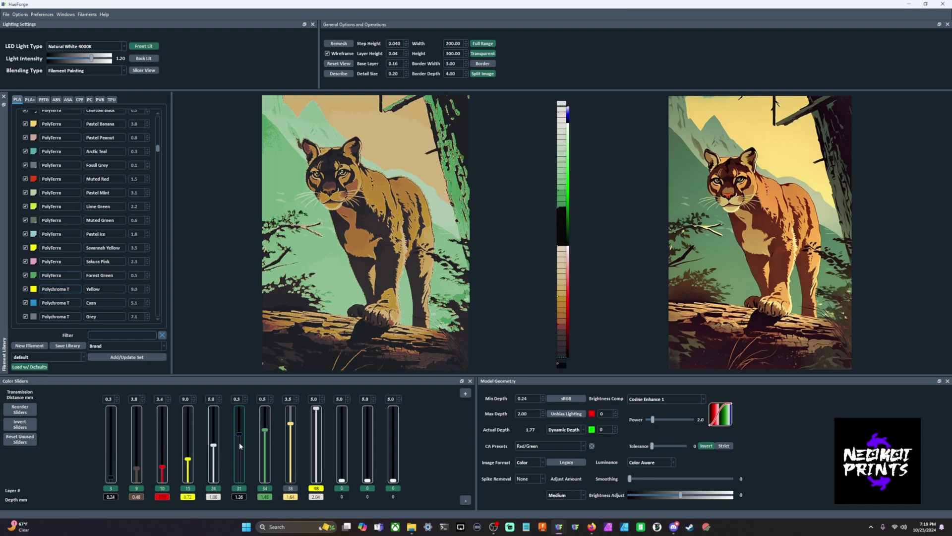
{"action": "scroll", "coordinate": [239, 442], "scroll_direction": "up", "scroll_amount": 2}
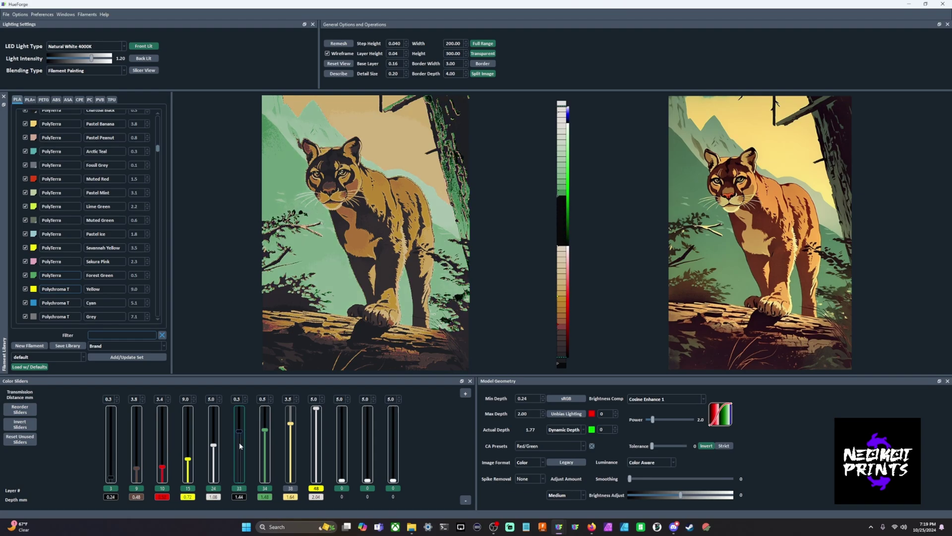
{"action": "scroll", "coordinate": [266, 442], "scroll_direction": "up", "scroll_amount": 1}
{"action": "scroll", "coordinate": [266, 442], "scroll_direction": "up", "scroll_amount": 1}
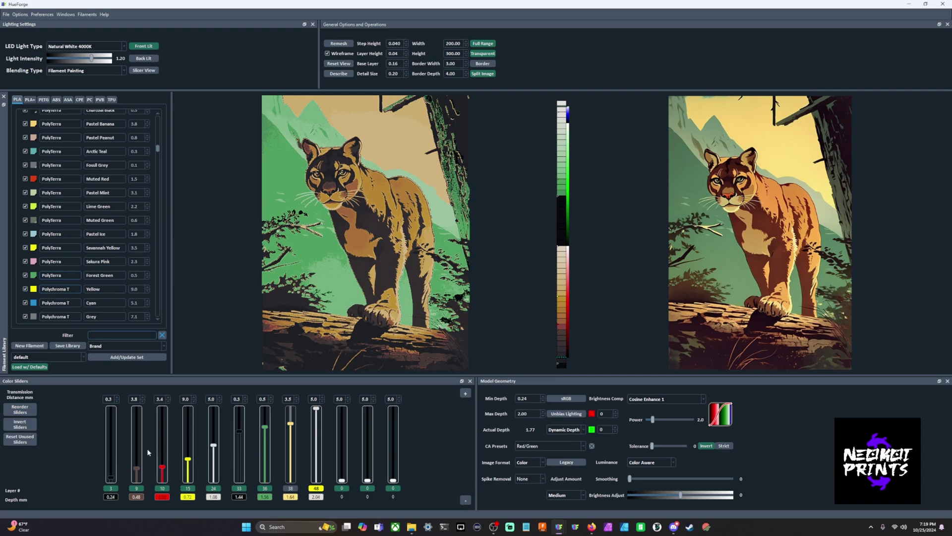
Raise the first black slider to layer 4 and lower the yellow to layer 14, keeping the red at layer 10.
{"action": "scroll", "coordinate": [135, 456], "scroll_direction": "down", "scroll_amount": 1}
{"action": "scroll", "coordinate": [135, 454], "scroll_direction": "up", "scroll_amount": 1}
{"action": "scroll", "coordinate": [112, 460], "scroll_direction": "up", "scroll_amount": 1}
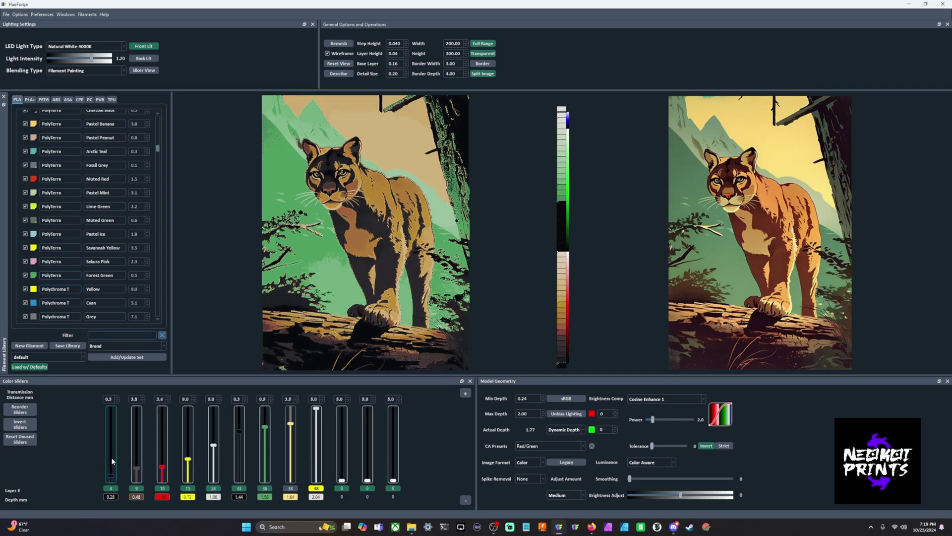
{"action": "scroll", "coordinate": [165, 455], "scroll_direction": "up", "scroll_amount": 1}
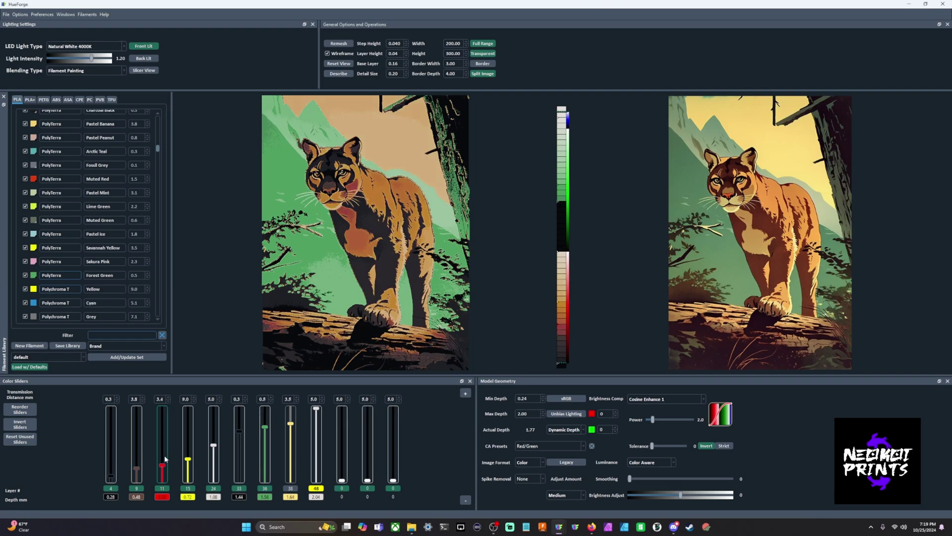
{"action": "scroll", "coordinate": [165, 455], "scroll_direction": "down", "scroll_amount": 1}
{"action": "scroll", "coordinate": [188, 457], "scroll_direction": "down", "scroll_amount": 1}
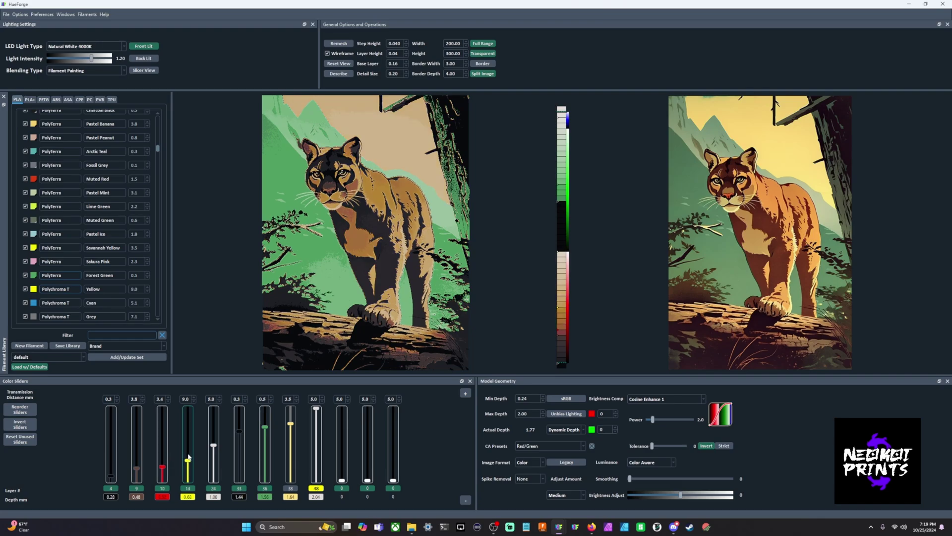
{"action": "scroll", "coordinate": [188, 456], "scroll_direction": "down", "scroll_amount": 1}
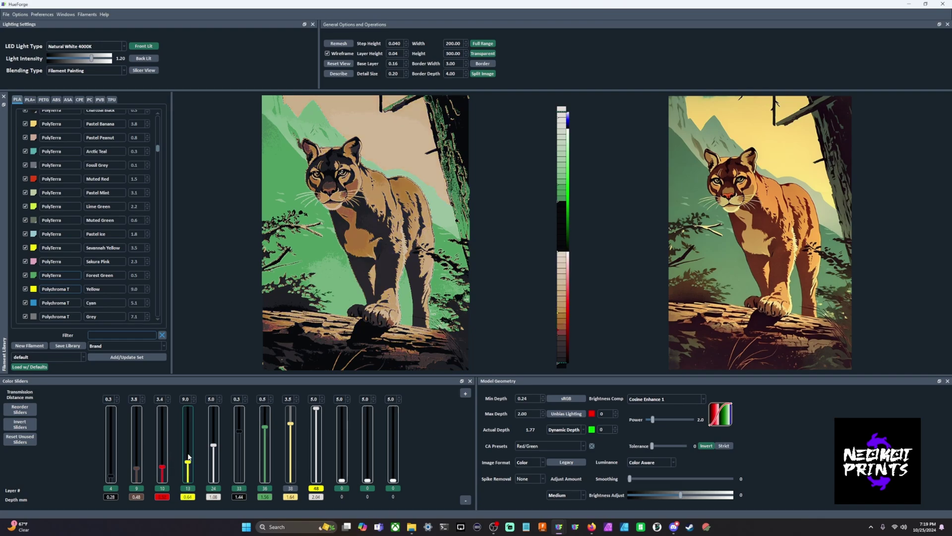
{"action": "scroll", "coordinate": [188, 457], "scroll_direction": "up", "scroll_amount": 1}
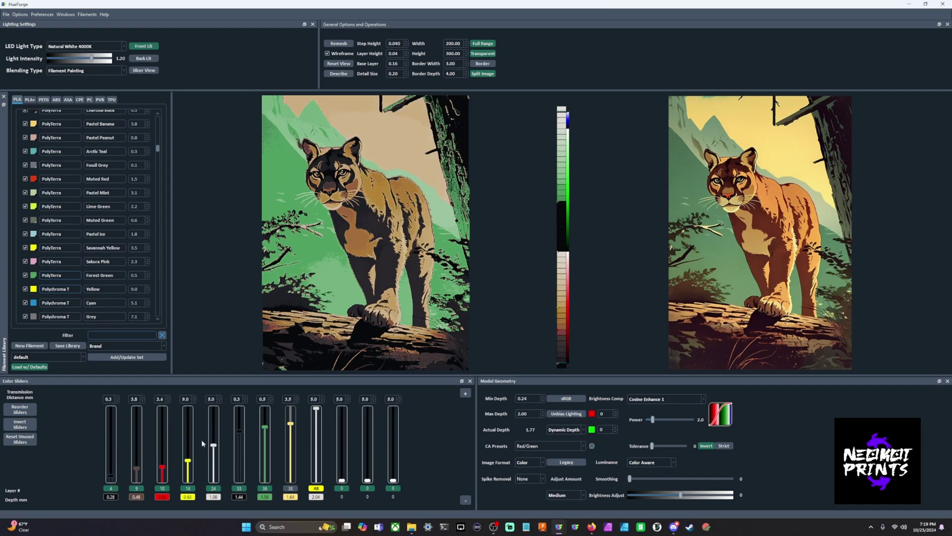
Inspect the relief around the cougar's chest at an angle with Wireframe turned off, and reset the view.
{"action": "left_click_drag", "start_coordinate": [437, 287], "coordinate": [319, 141]}
{"action": "left_click", "coordinate": [332, 53]}
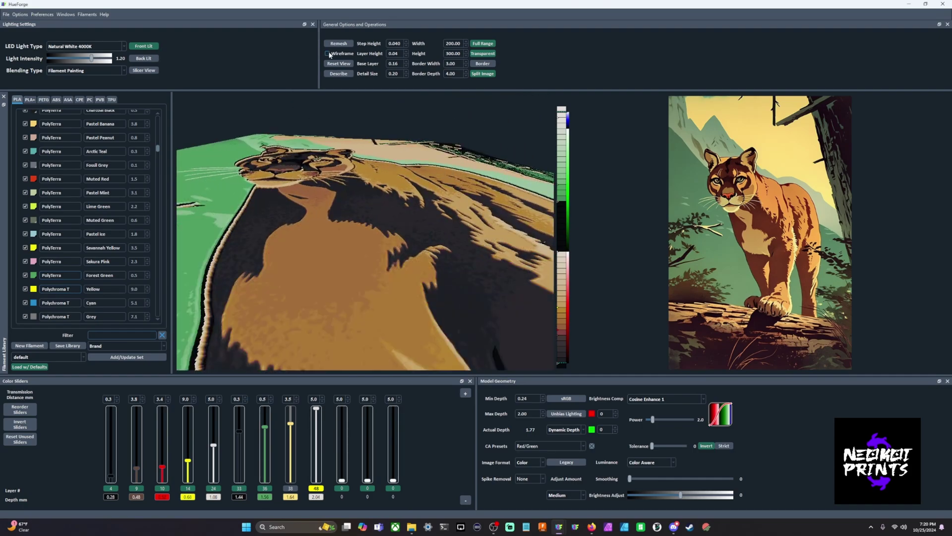
{"action": "left_click", "coordinate": [339, 64]}
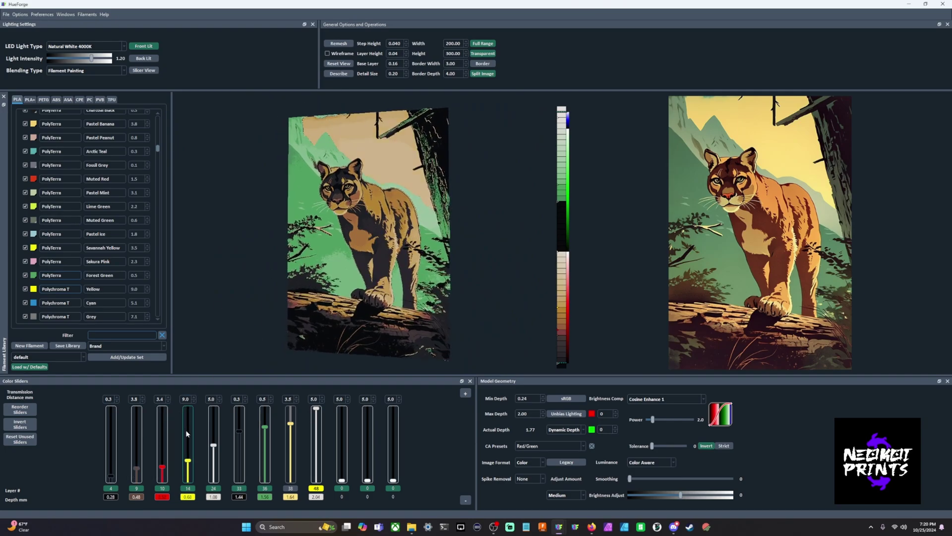
Raise the red slider to layer 11 and the yellow slider to layer 15.
{"action": "left_click", "coordinate": [163, 435]}
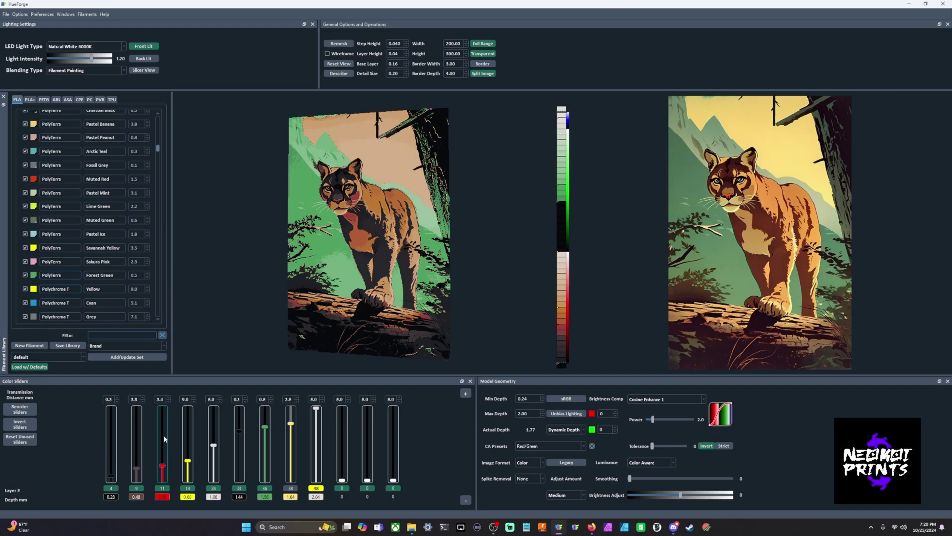
{"action": "left_click", "coordinate": [189, 433]}
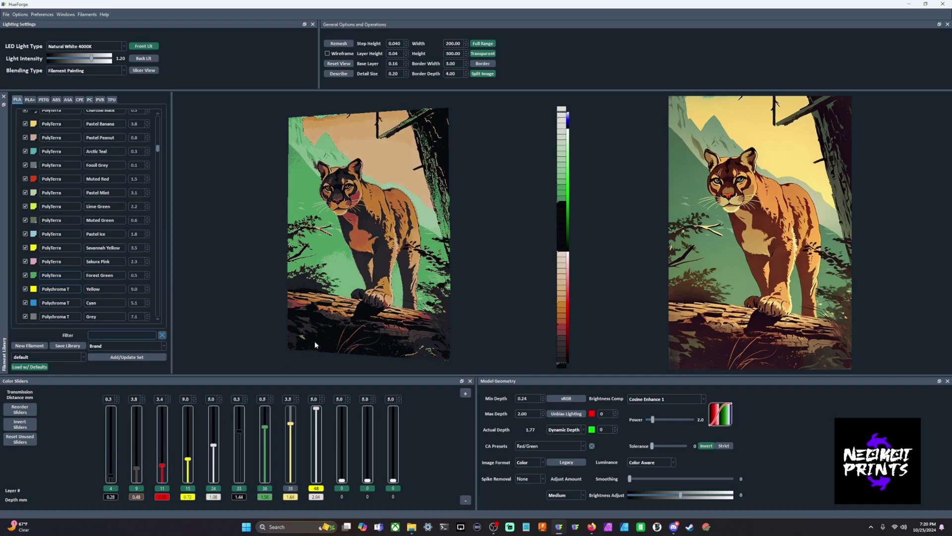
{"action": "left_click_drag", "start_coordinate": [342, 156], "coordinate": [344, 180]}
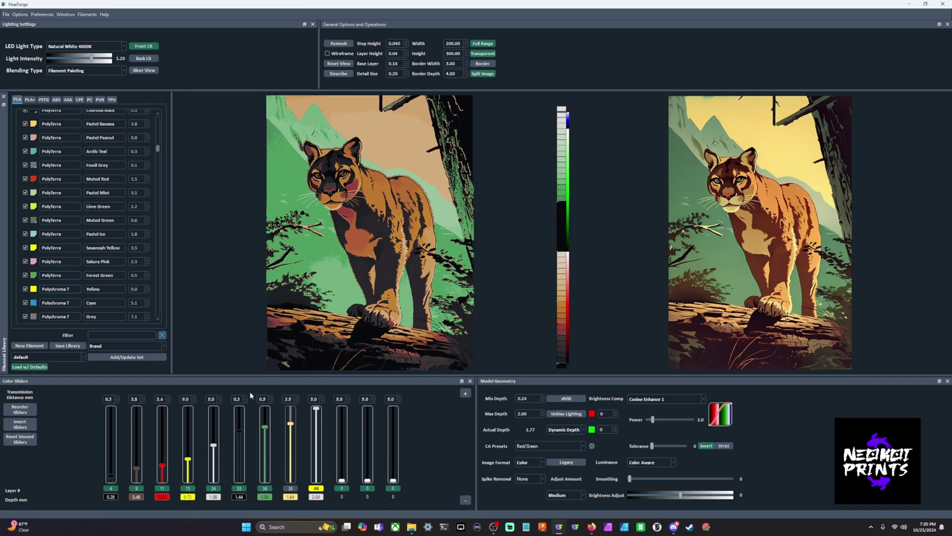
Turn Wireframe back on and examine the relief's height edge between the cougar's chest and the green background.
{"action": "left_click", "coordinate": [327, 53]}
{"action": "left_click_drag", "start_coordinate": [343, 168], "coordinate": [350, 160]}
{"action": "scroll", "coordinate": [350, 159], "scroll_direction": "up", "scroll_amount": 10}
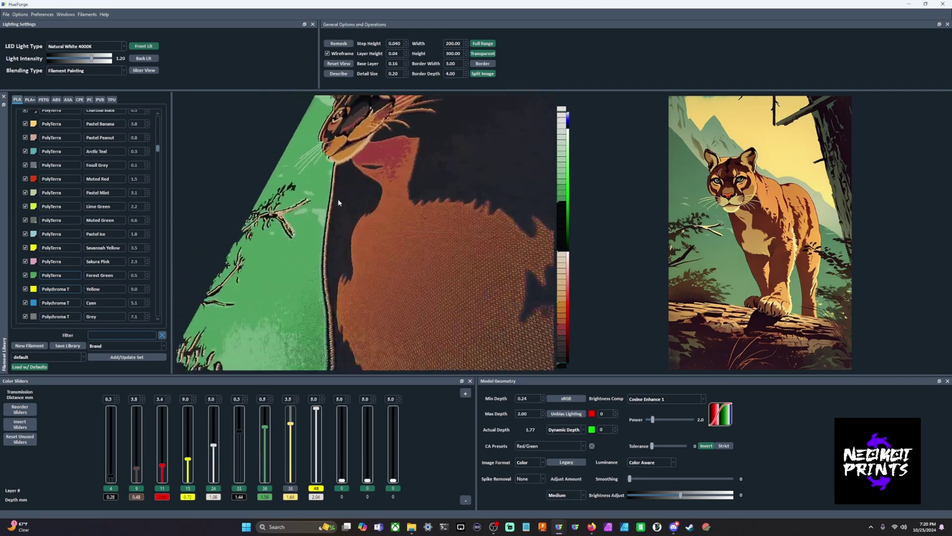
{"action": "left_click_drag", "start_coordinate": [346, 201], "coordinate": [415, 207]}
{"action": "scroll", "coordinate": [413, 203], "scroll_direction": "up", "scroll_amount": 5}
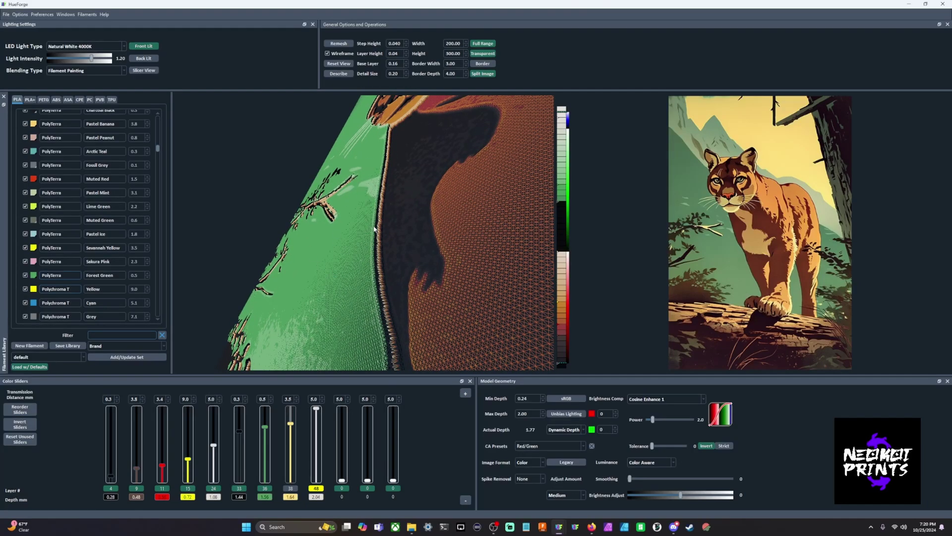
{"action": "mouse_move", "coordinate": [376, 226]}
{"action": "left_mouse_down"}
{"action": "mouse_move", "coordinate": [387, 226]}
{"action": "mouse_move", "coordinate": [371, 219]}
{"action": "left_mouse_up"}
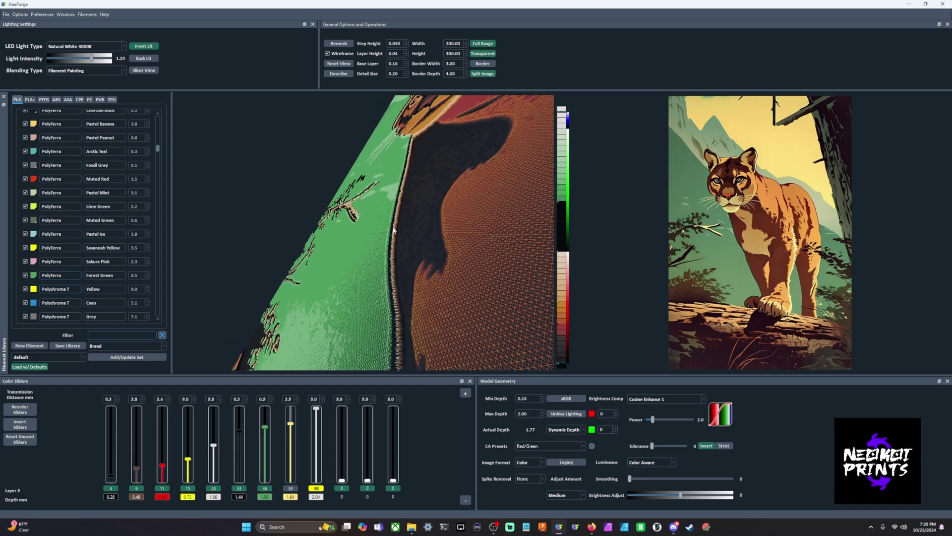
{"action": "left_click_drag", "start_coordinate": [393, 231], "coordinate": [426, 227]}
{"action": "left_click_drag", "start_coordinate": [339, 235], "coordinate": [427, 274]}
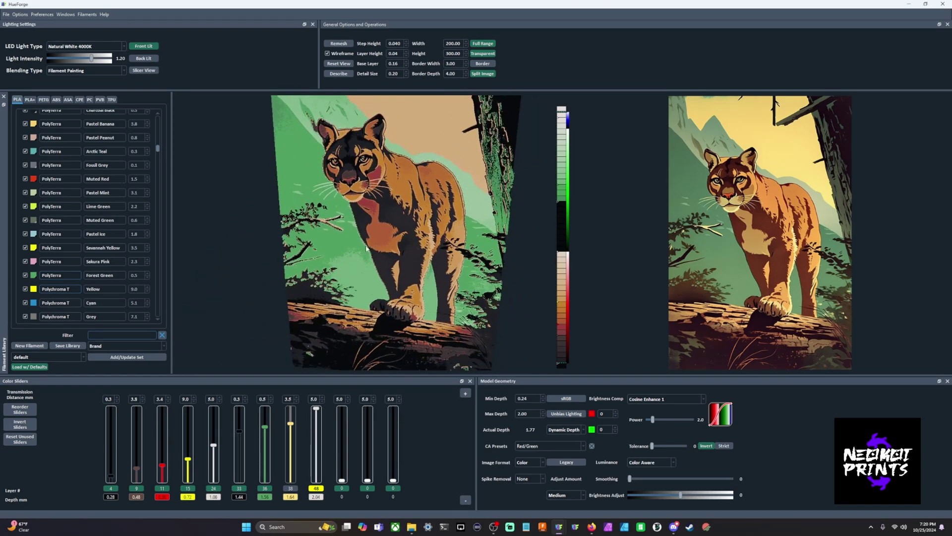
{"action": "left_click_drag", "start_coordinate": [365, 246], "coordinate": [420, 258]}
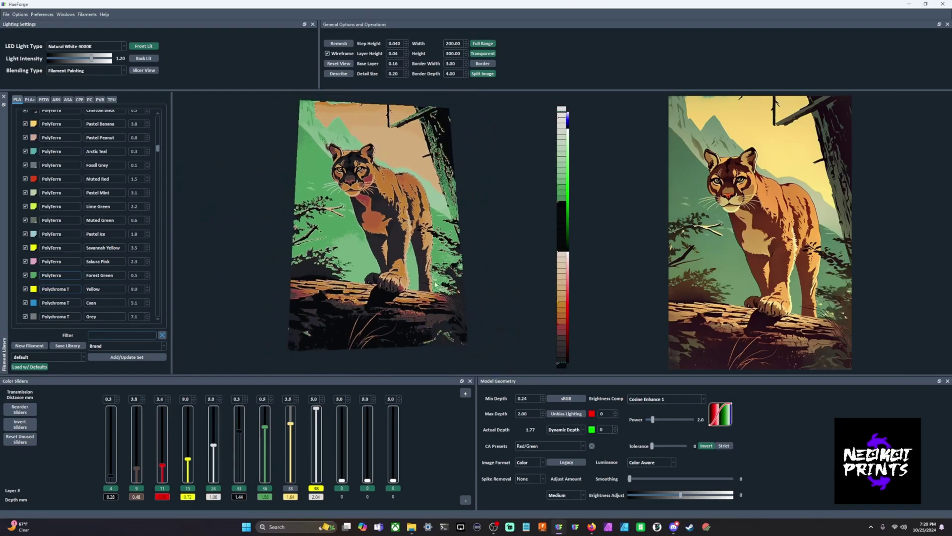
Load Color_Aware_Test.hfp from the Projects folder in File Explorer into HueForge, discarding the modified project, and bring the folder window back into view.
{"action": "left_click", "coordinate": [411, 527]}
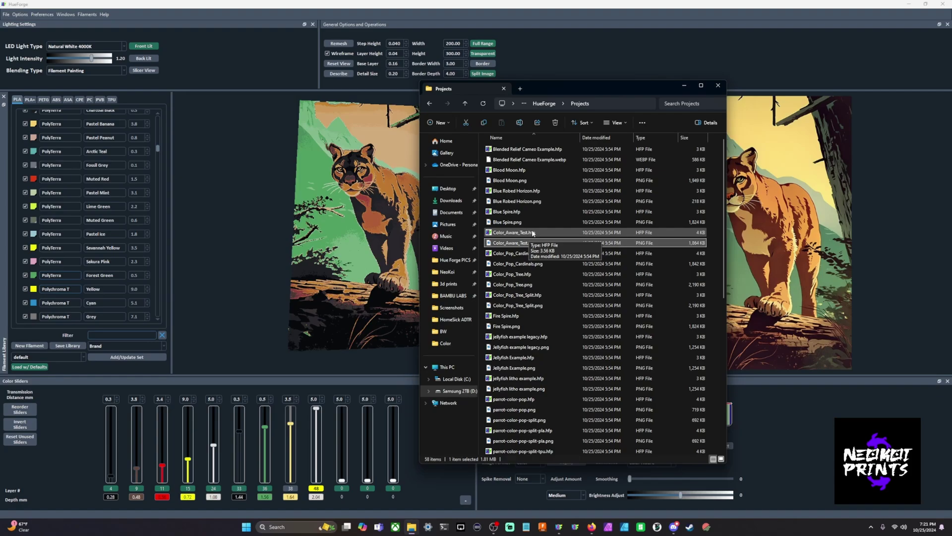
{"action": "left_click_drag", "start_coordinate": [532, 232], "coordinate": [352, 189]}
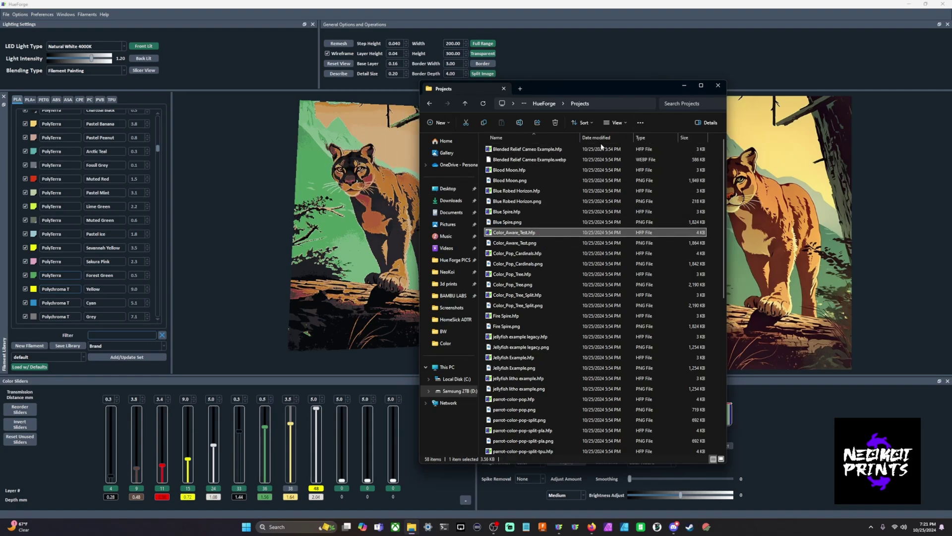
{"action": "left_click", "coordinate": [680, 86]}
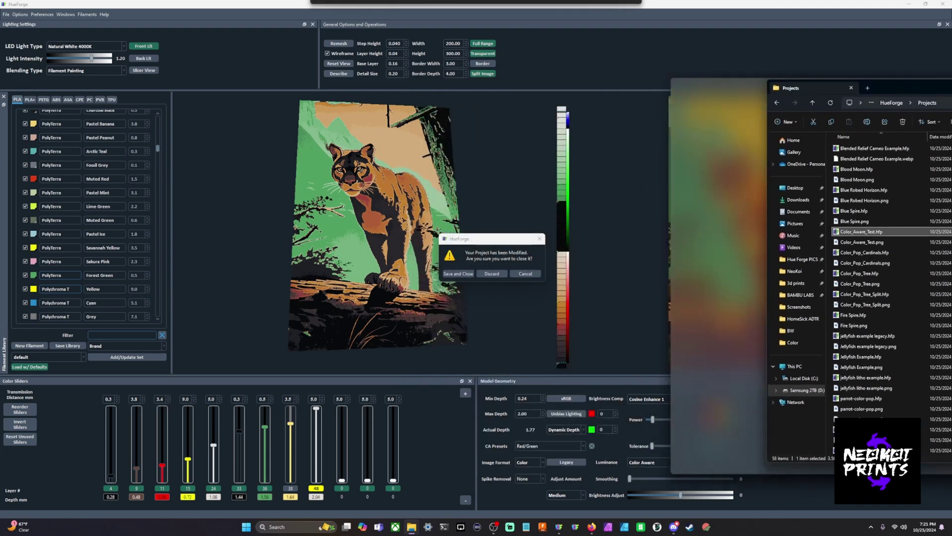
{"action": "left_click", "coordinate": [499, 276]}
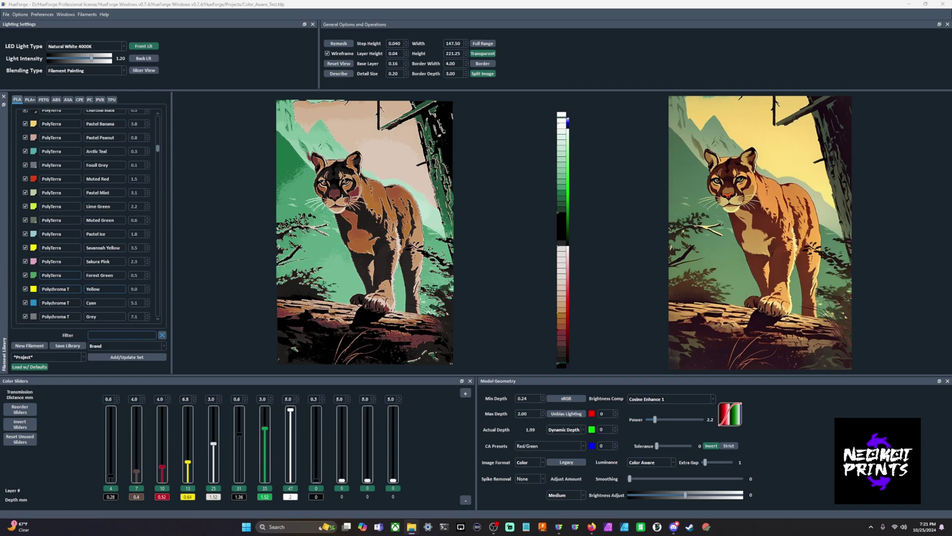
{"action": "left_click_drag", "start_coordinate": [942, 100], "coordinate": [654, 74]}
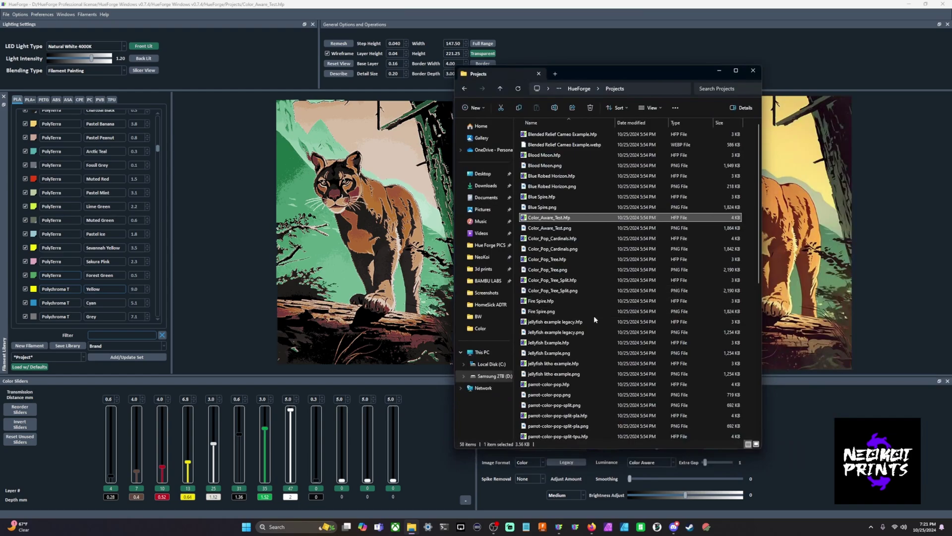
Load polymaker-color-aware-abstract.hfp from the Projects folder into HueForge and move the folder window clear of the model preview.
{"action": "scroll", "coordinate": [594, 319], "scroll_direction": "down", "scroll_amount": 1}
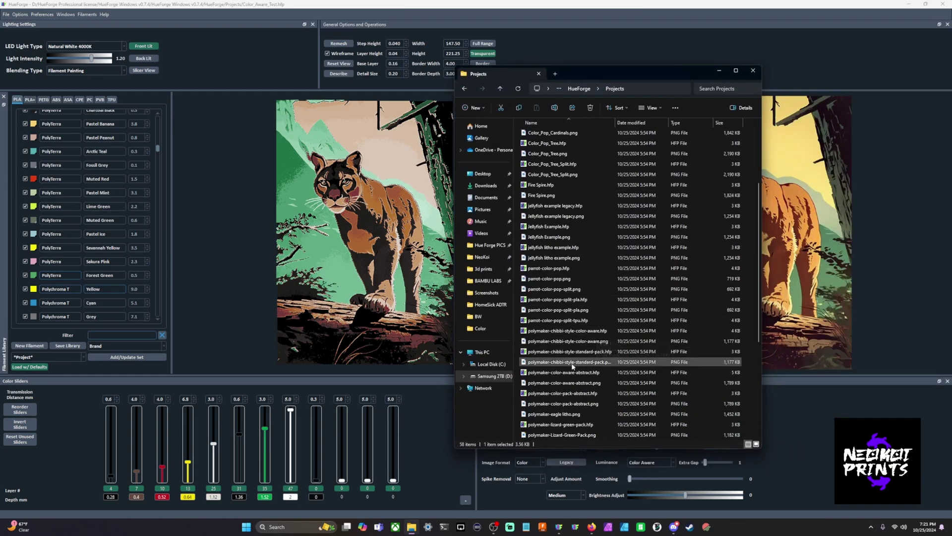
{"action": "left_click_drag", "start_coordinate": [558, 373], "coordinate": [260, 276]}
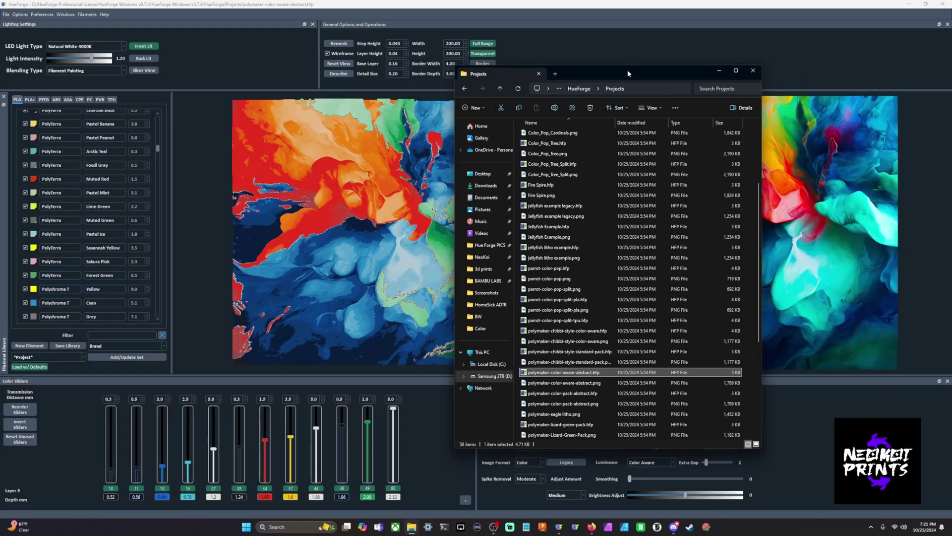
{"action": "left_click_drag", "start_coordinate": [627, 70], "coordinate": [951, 69]}
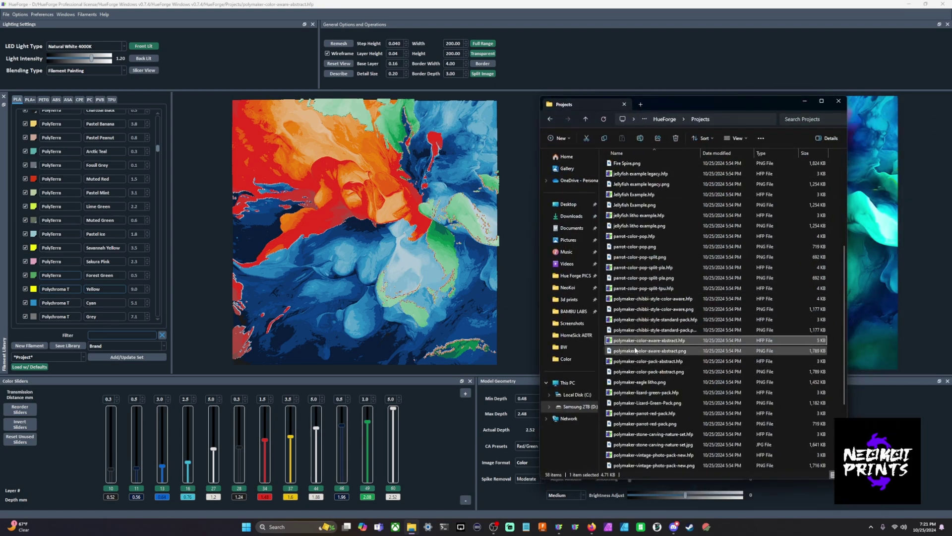
{"action": "left_click_drag", "start_coordinate": [647, 353], "coordinate": [653, 355]}
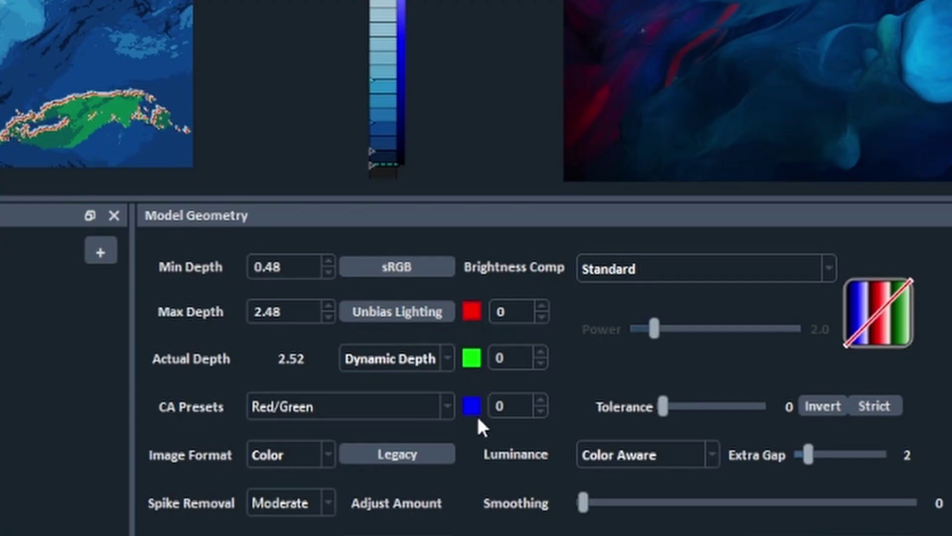
Try positive and negative values such as -3 and 4 for the red brightness compensation, and return it to 0.
{"action": "left_click", "coordinate": [541, 305]}
{"action": "left_click", "coordinate": [541, 305]}
{"action": "left_click", "coordinate": [541, 305]}
{"action": "left_click", "coordinate": [541, 306]}
{"action": "left_click", "coordinate": [541, 305]}
{"action": "left_click", "coordinate": [541, 316]}
{"action": "left_click", "coordinate": [541, 316]}
{"action": "left_click", "coordinate": [541, 316]}
{"action": "left_click", "coordinate": [542, 317]}
{"action": "left_click", "coordinate": [542, 316]}
{"action": "left_click", "coordinate": [541, 317]}
{"action": "left_click", "coordinate": [542, 316]}
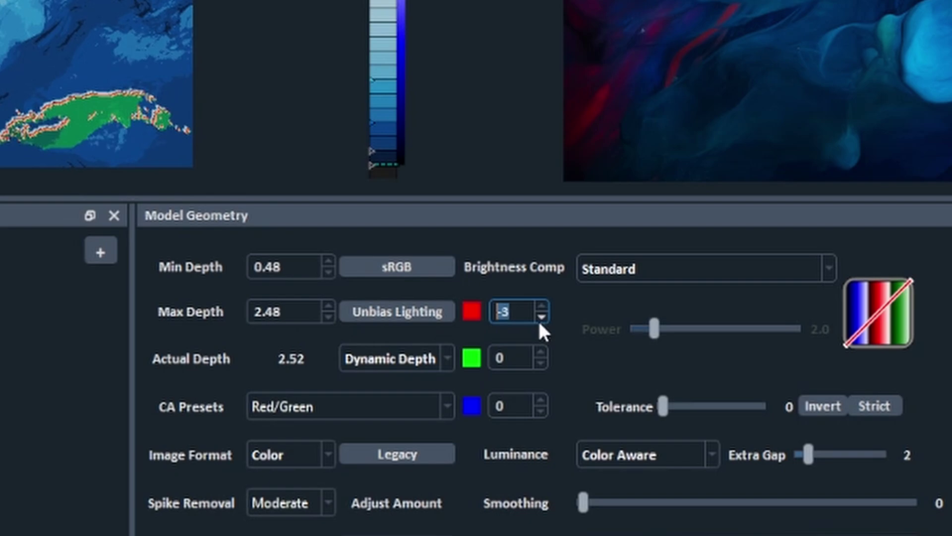
{"action": "left_click", "coordinate": [541, 306]}
{"action": "left_click", "coordinate": [541, 306]}
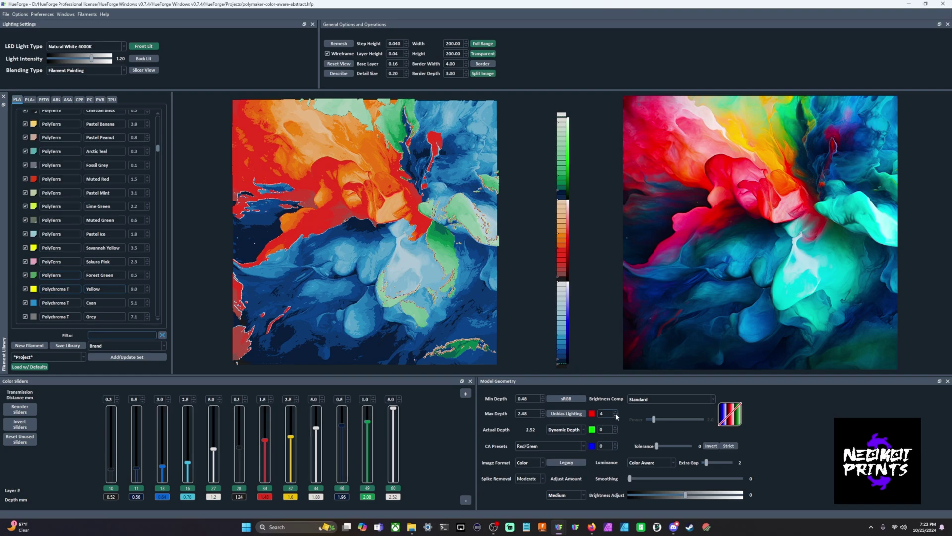
{"action": "key", "text": "BackSpace"}
{"action": "type", "text": "0"}
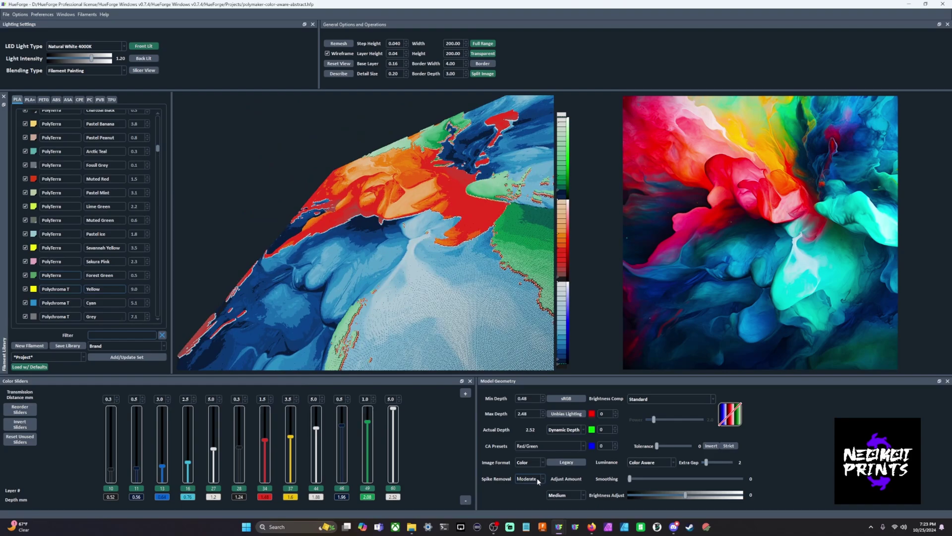
Turn off Wireframe, set Spike Removal to None, and inspect the spikes on the abstract relief's light blue area up close.
{"action": "left_click", "coordinate": [327, 54]}
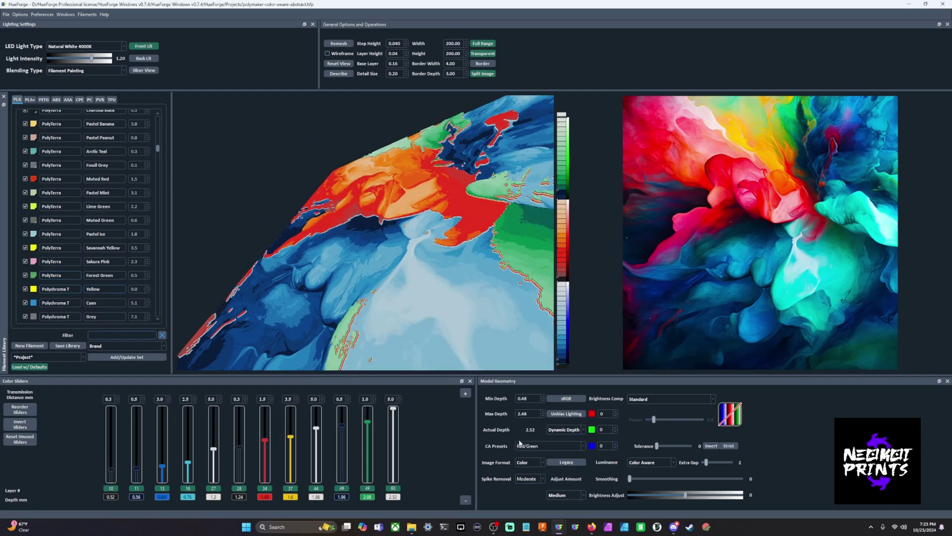
{"action": "left_click", "coordinate": [529, 478]}
{"action": "left_click", "coordinate": [531, 486]}
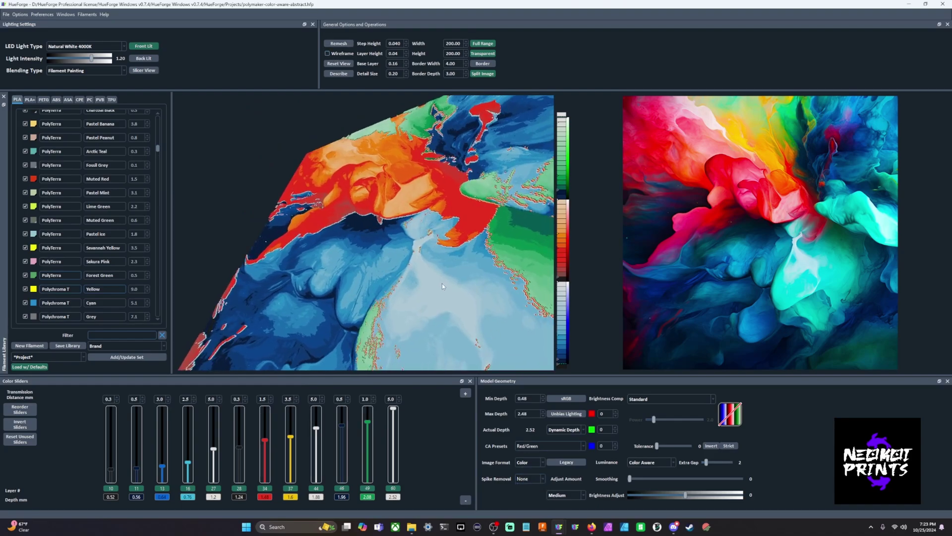
{"action": "left_click_drag", "start_coordinate": [442, 284], "coordinate": [436, 241]}
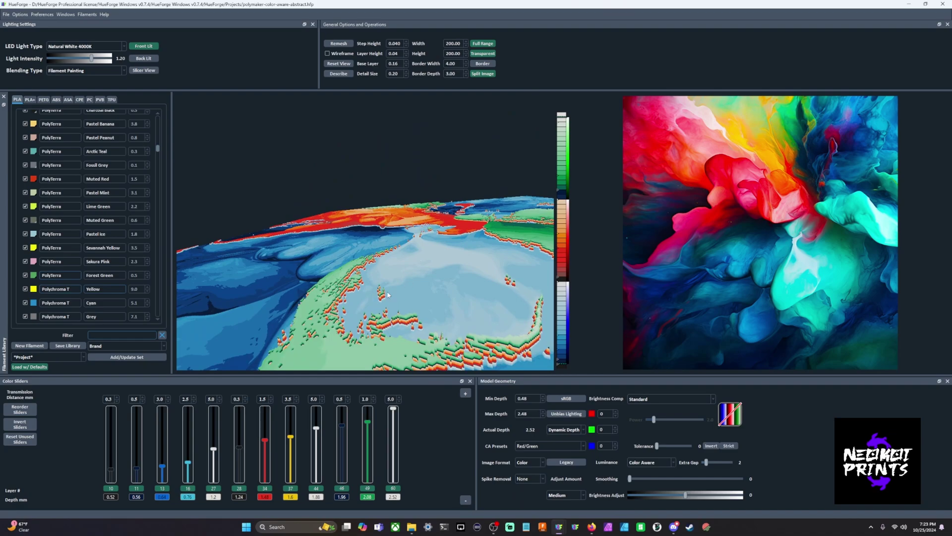
{"action": "scroll", "coordinate": [493, 274], "scroll_direction": "up", "scroll_amount": 5}
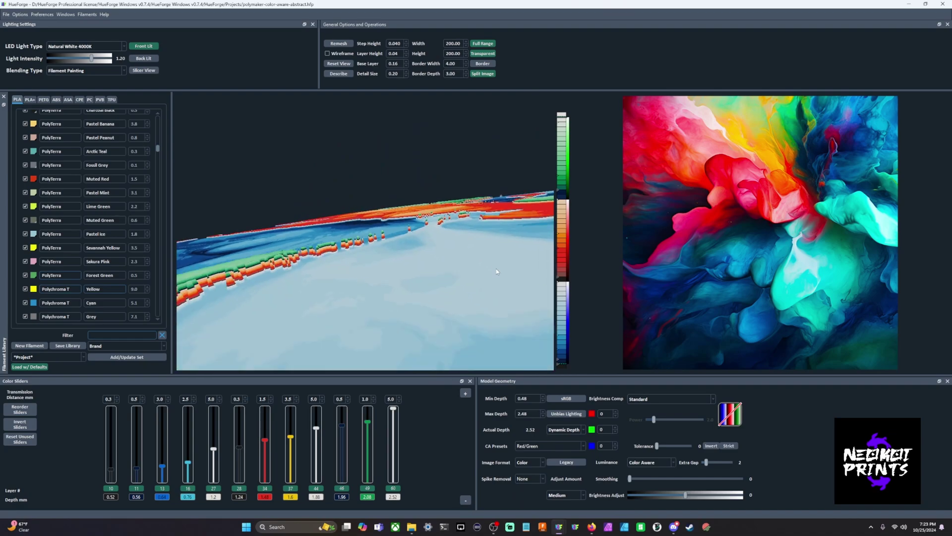
{"action": "left_click_drag", "start_coordinate": [495, 270], "coordinate": [382, 274]}
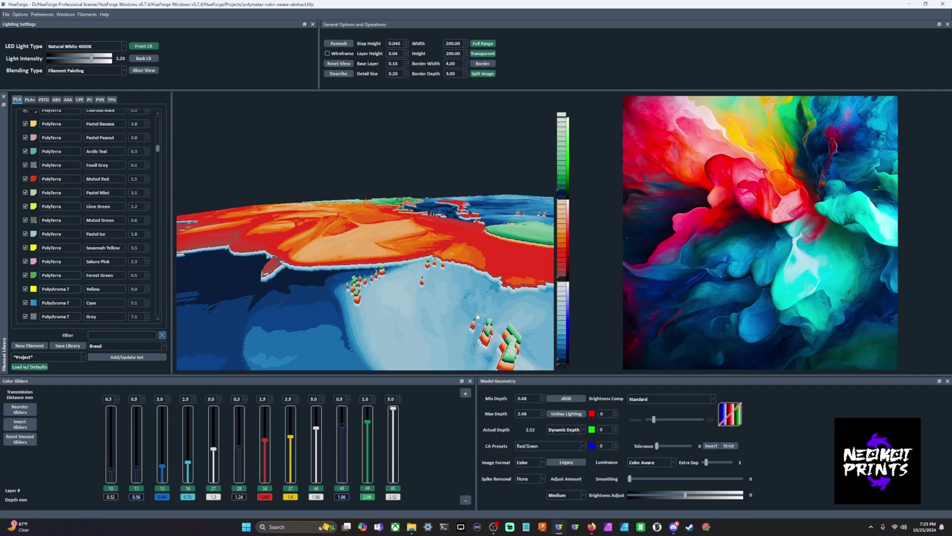
{"action": "left_click_drag", "start_coordinate": [477, 316], "coordinate": [469, 310]}
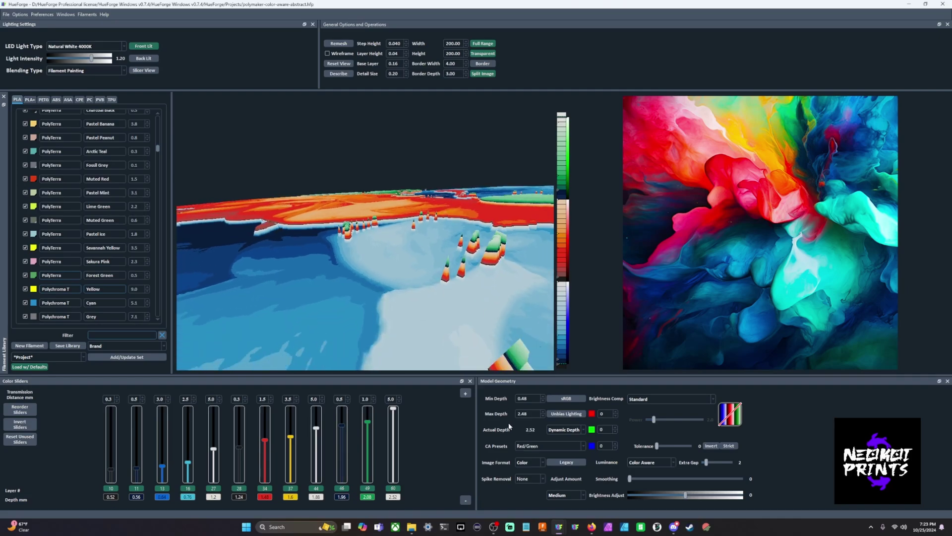
Compare the Fast, Moderate and Aggressive Spike Removal levels on the abstract relief, and go back to Moderate.
{"action": "left_click", "coordinate": [528, 479]}
{"action": "left_click", "coordinate": [530, 493]}
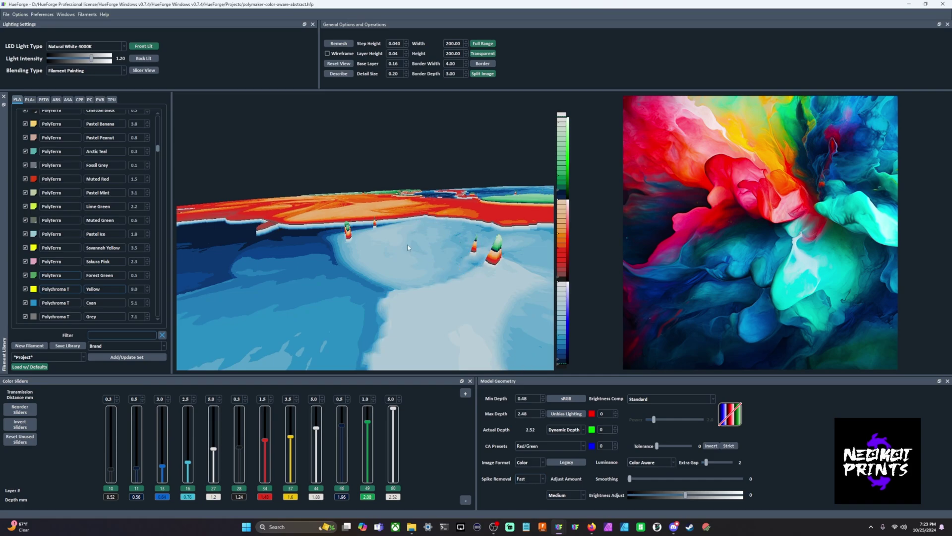
{"action": "left_click", "coordinate": [530, 479]}
{"action": "left_click", "coordinate": [527, 499]}
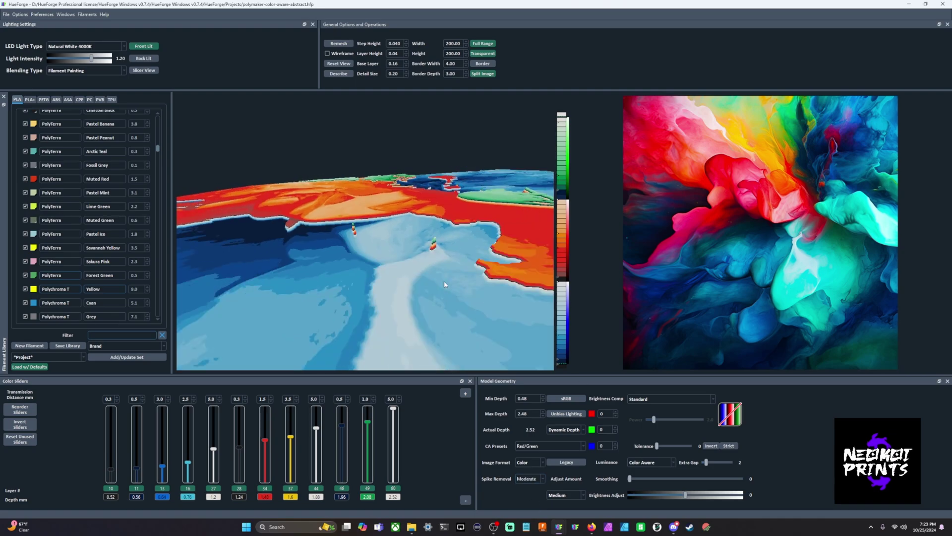
{"action": "left_click", "coordinate": [530, 479]}
{"action": "left_click", "coordinate": [531, 505]}
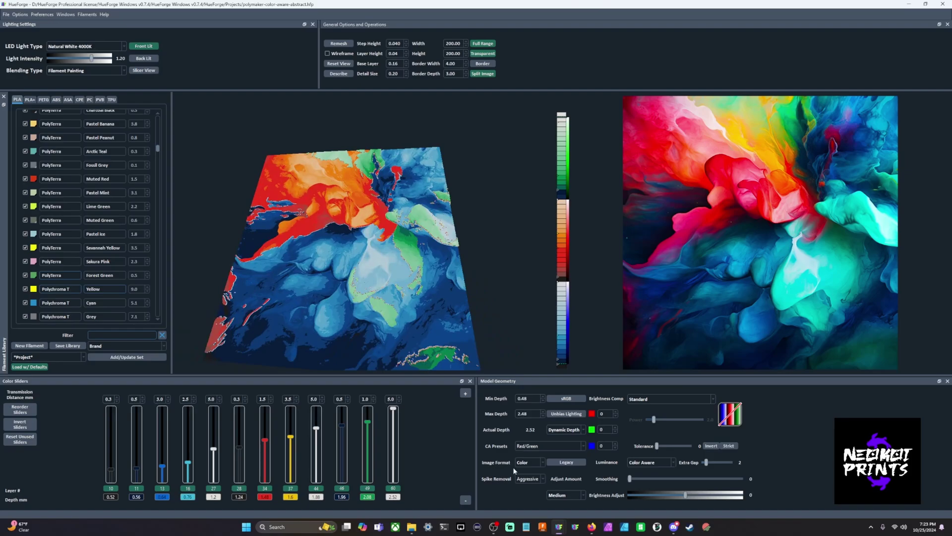
{"action": "left_click", "coordinate": [527, 479]}
{"action": "left_click", "coordinate": [528, 499]}
Set Spike Removal to Fast and turn the abstract relief to face the viewer.
{"action": "left_click", "coordinate": [524, 478]}
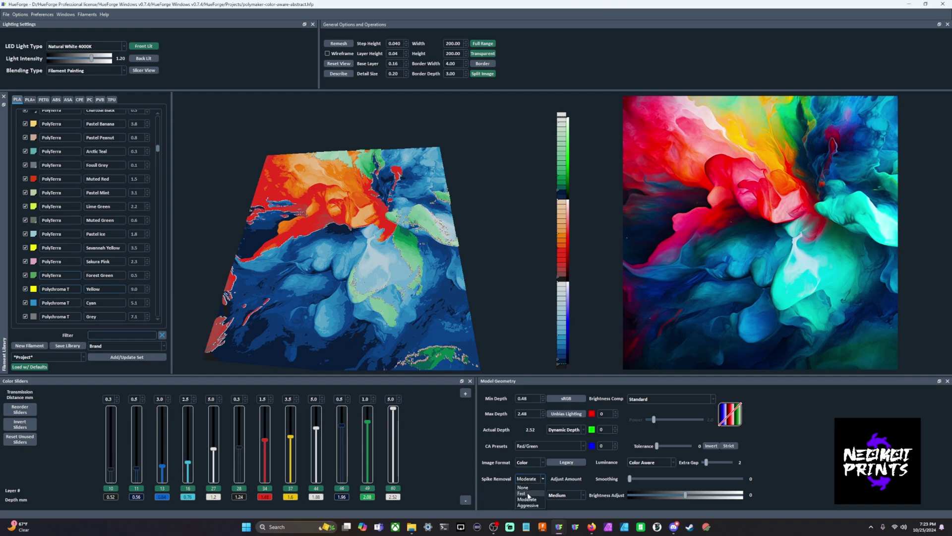
{"action": "left_click", "coordinate": [528, 494]}
{"action": "left_click_drag", "start_coordinate": [352, 237], "coordinate": [402, 283]}
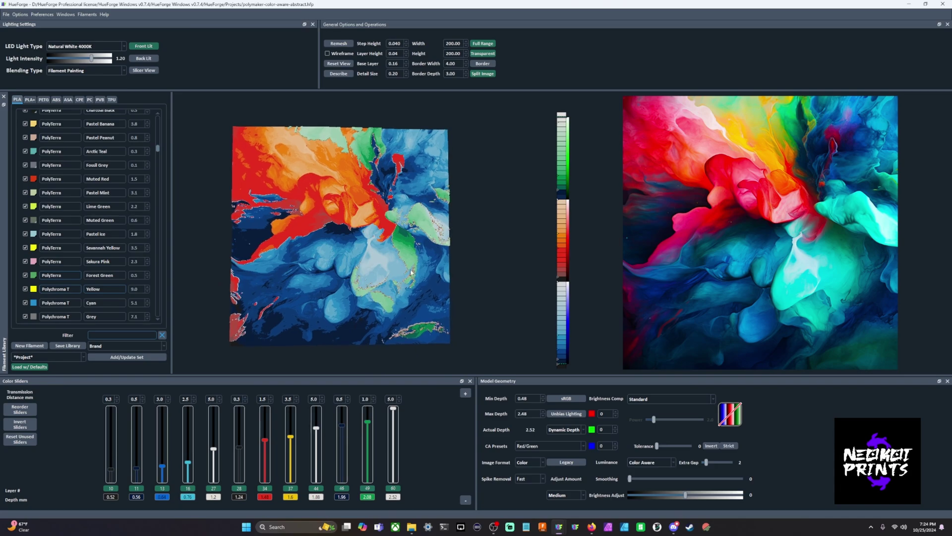